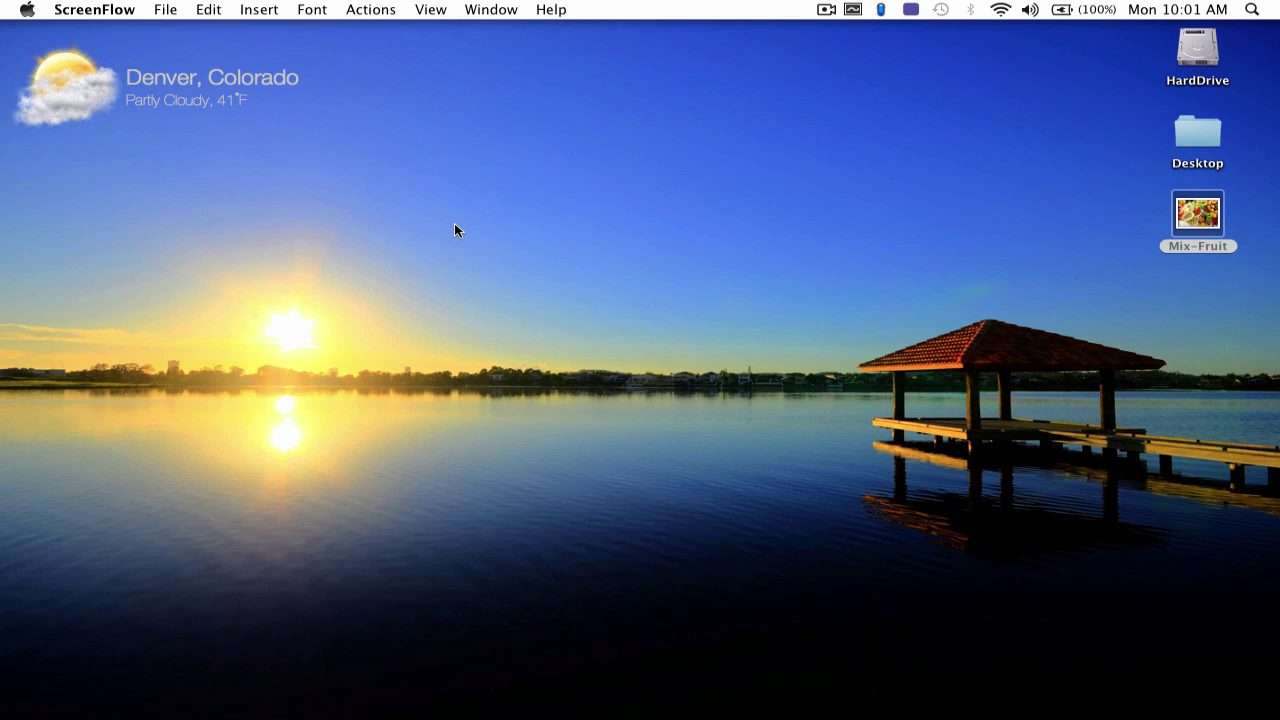
Search the App Store for 'Colorstrokes' and open its app page
click(20, 97)
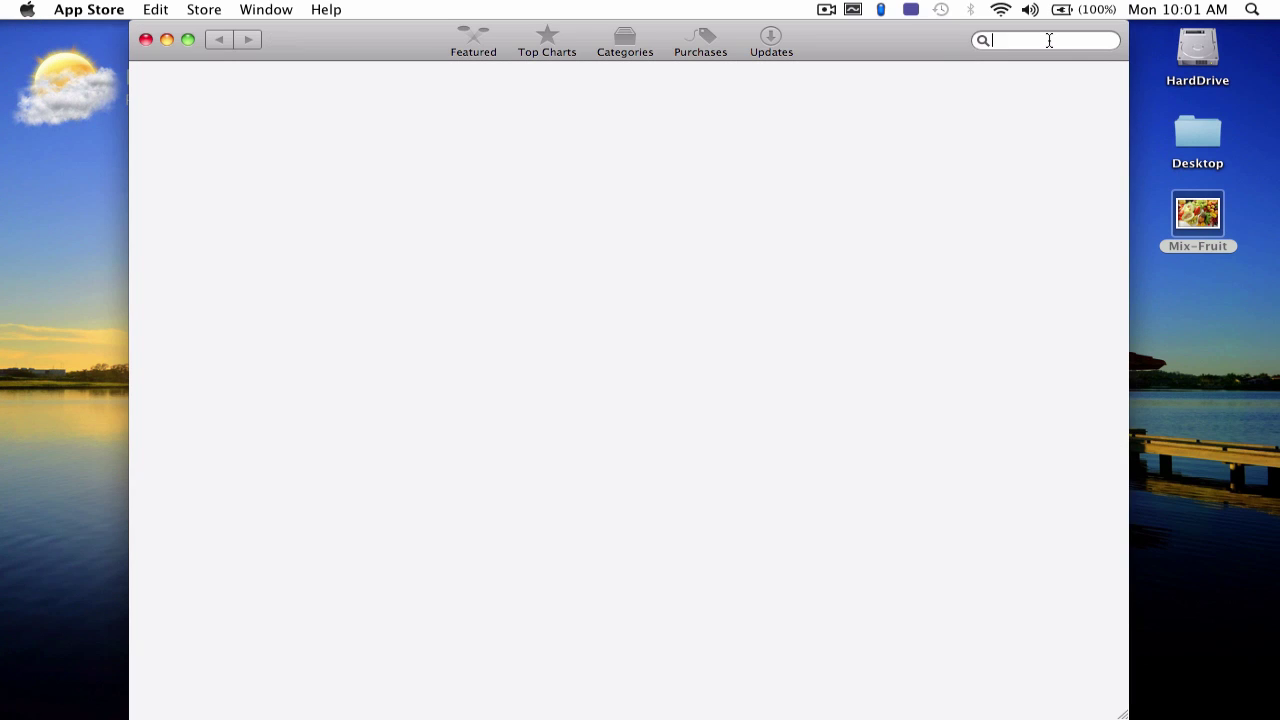
text(Col)
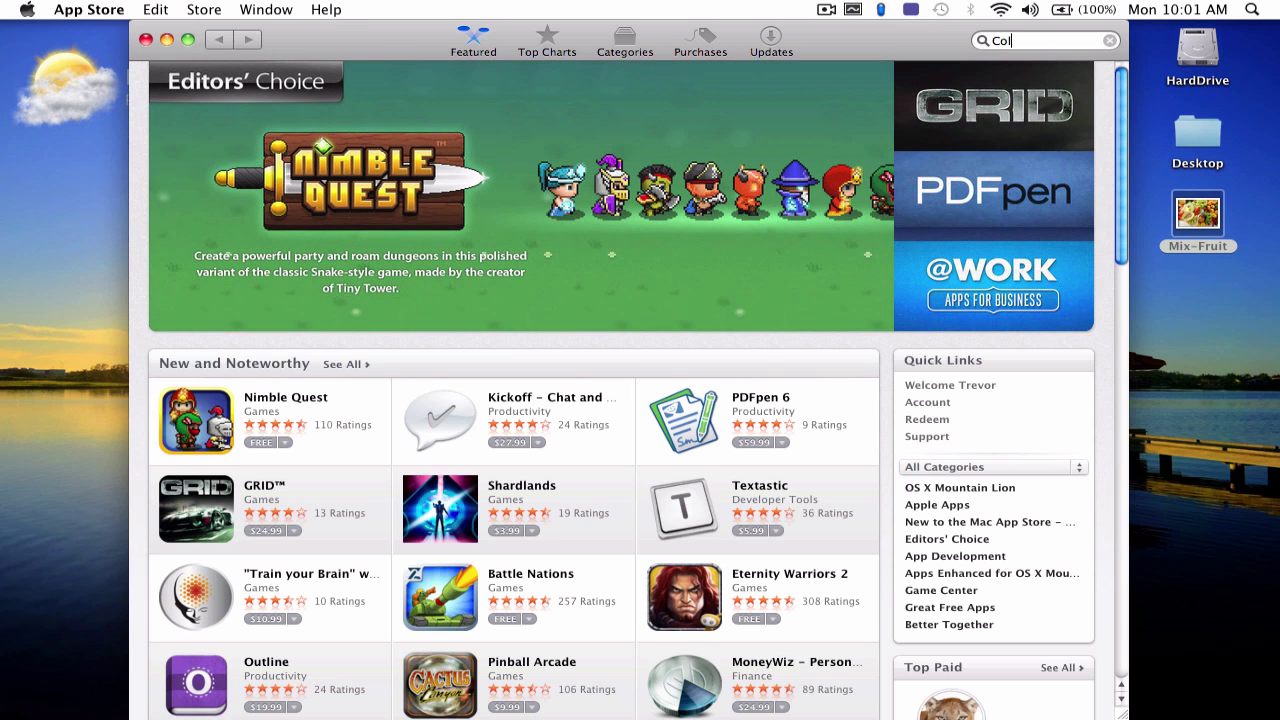
text(orstrokes)
key(Return)
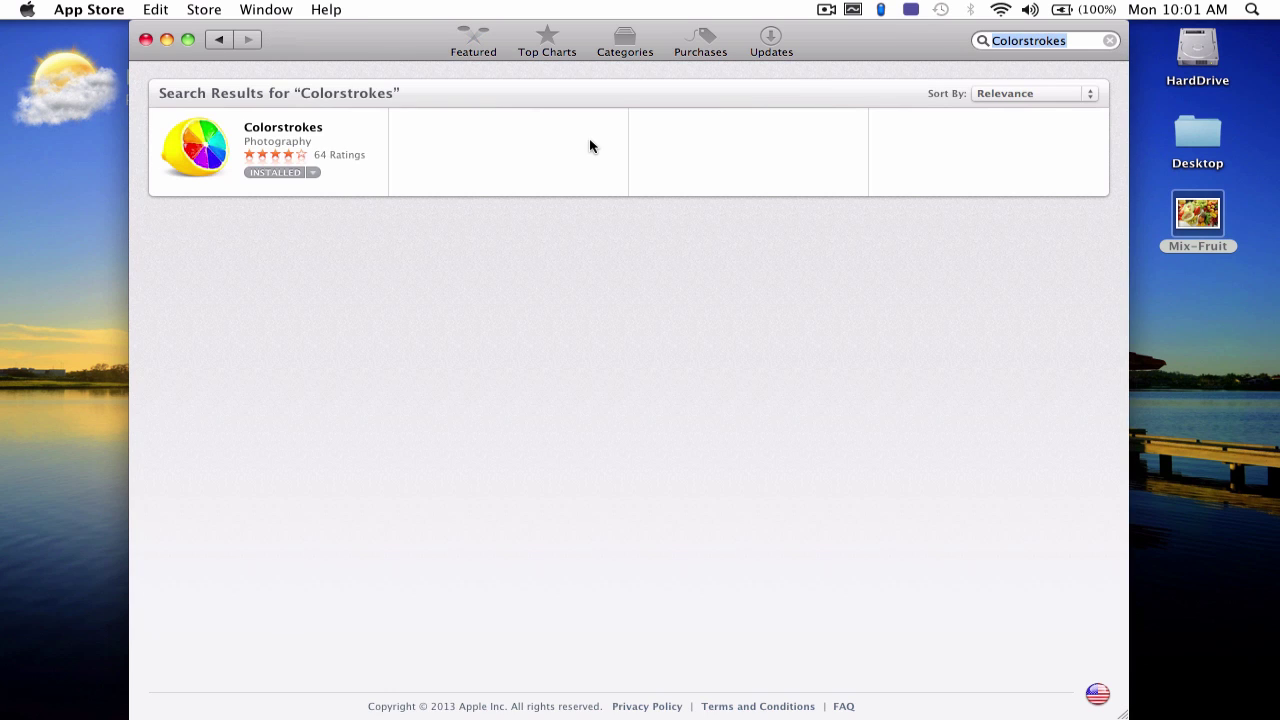
click(271, 127)
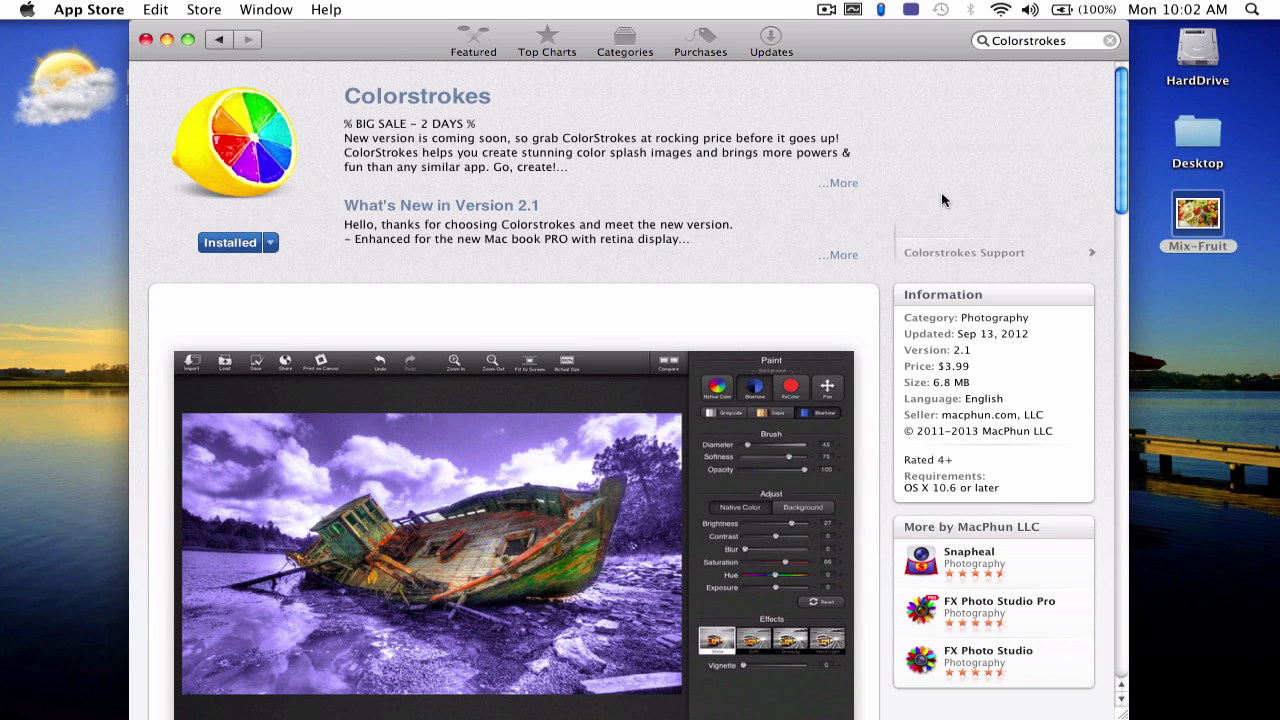
Scroll to Customer Ratings and expand the all-versions breakdown, showing 387 five-star of 590 ratings
drag(1120, 191, 1123, 240)
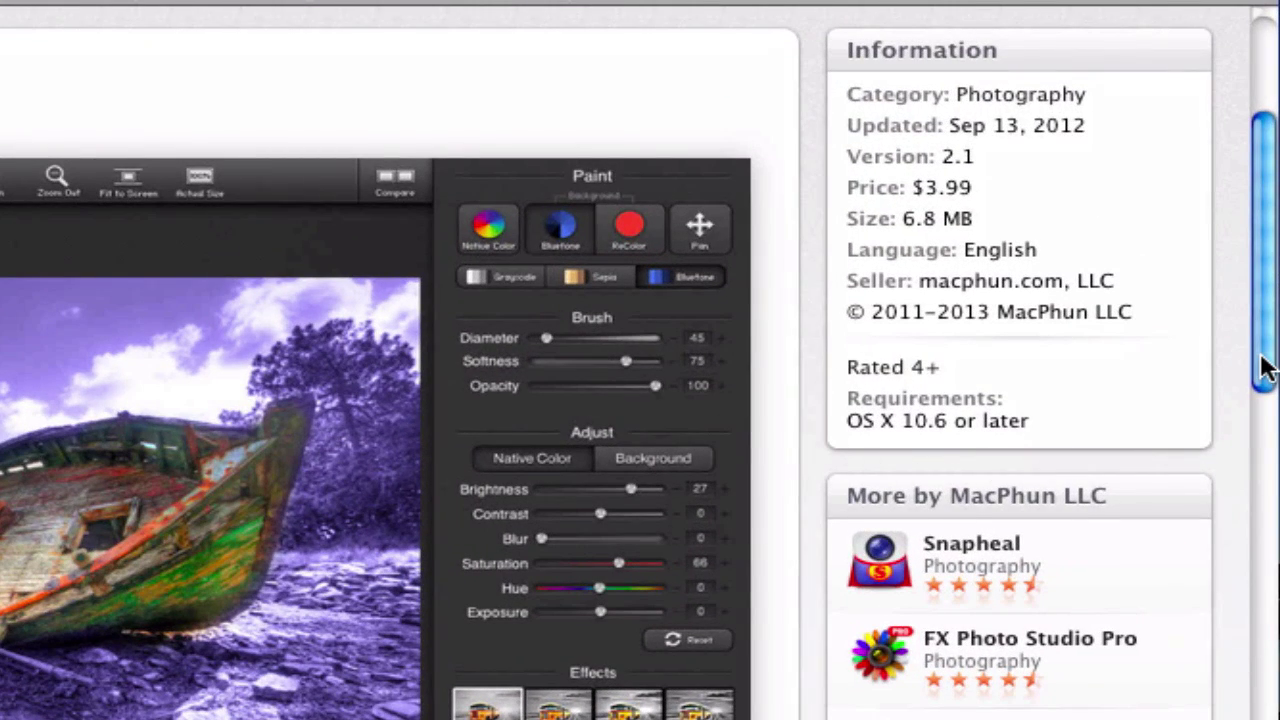
drag(1260, 366, 1233, 616)
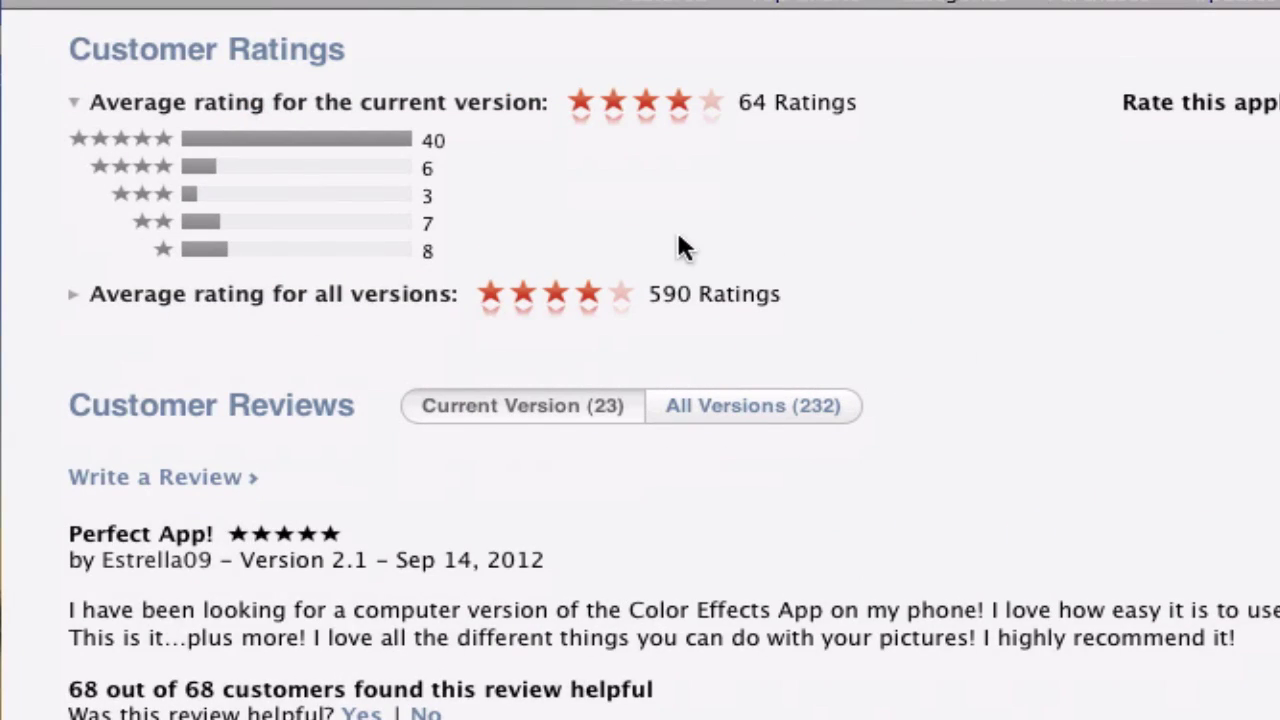
click(436, 300)
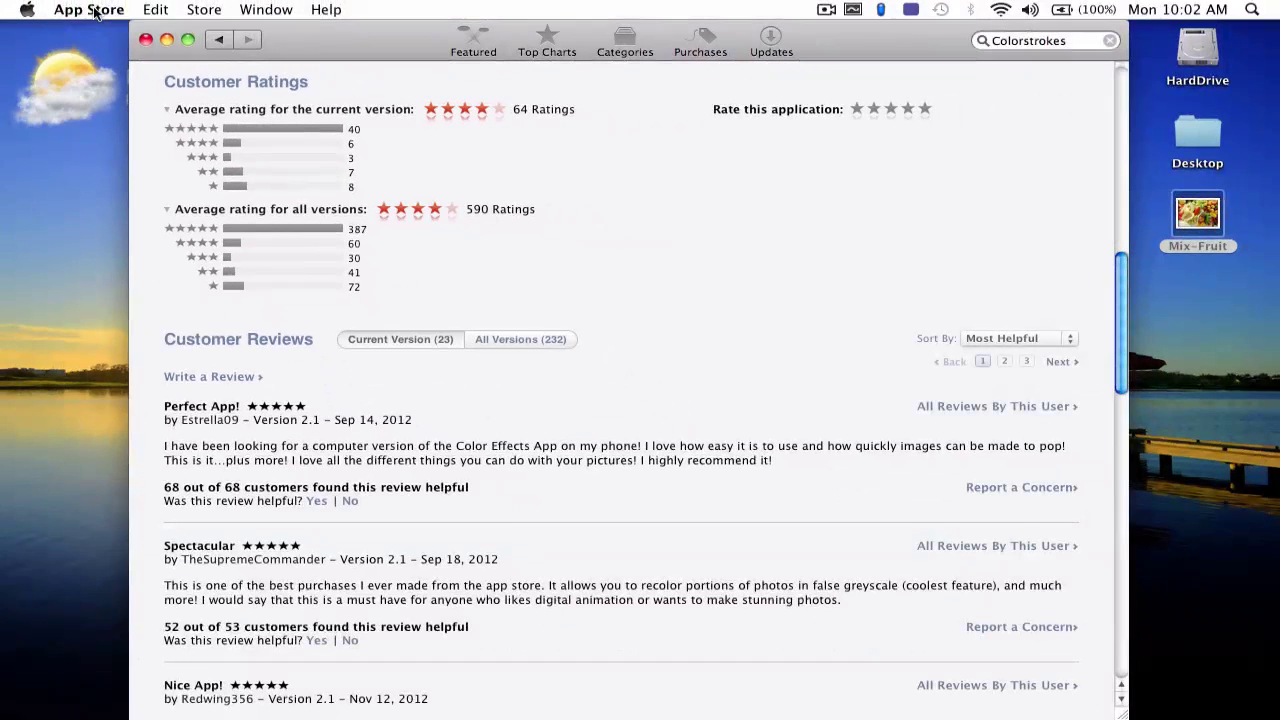
Quit the App Store and view the Mix-Fruit photo in Preview
click(89, 9)
click(167, 148)
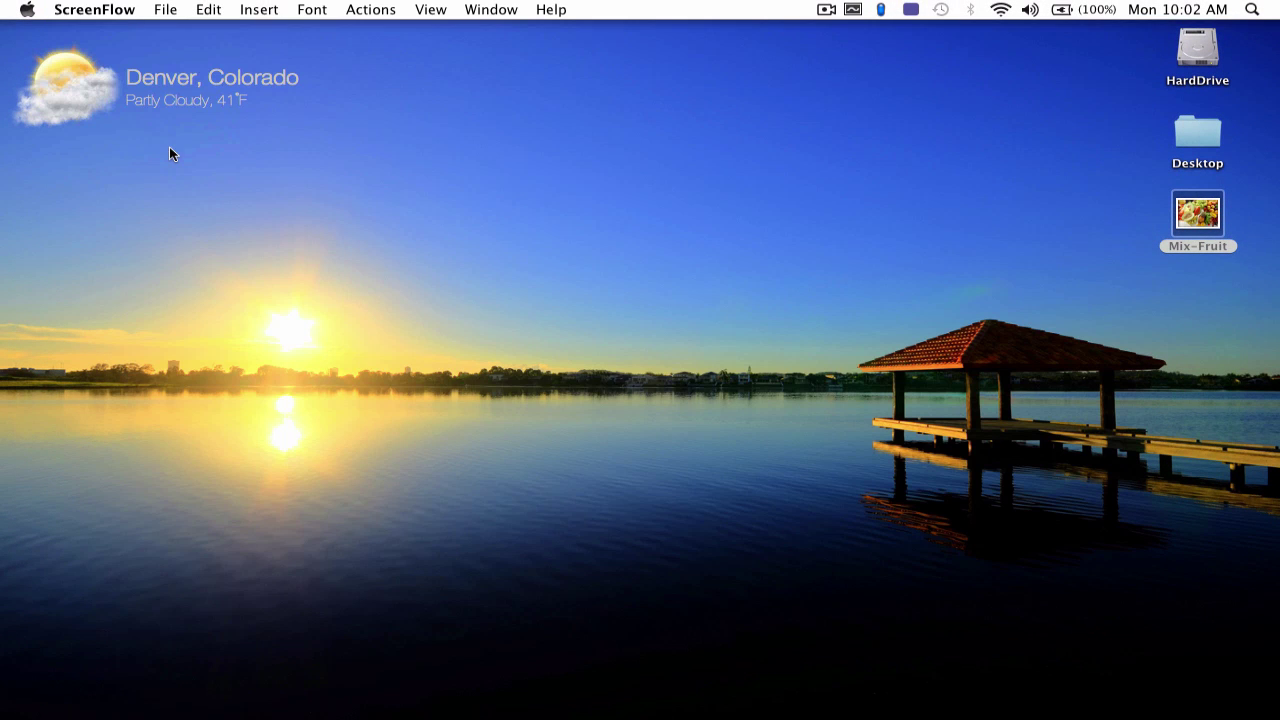
double_click(1193, 212)
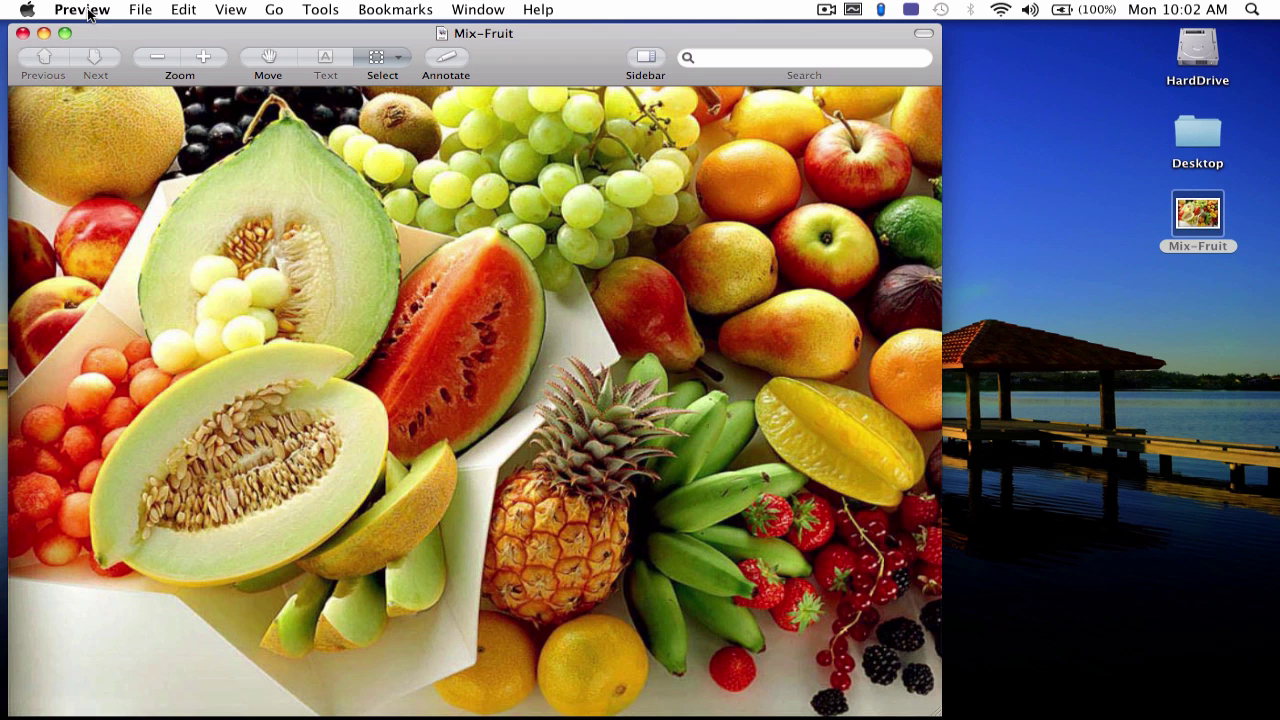
Quit Preview and open Mix-Fruit.jpg in ColorStrokes from the Dock
click(88, 12)
click(150, 182)
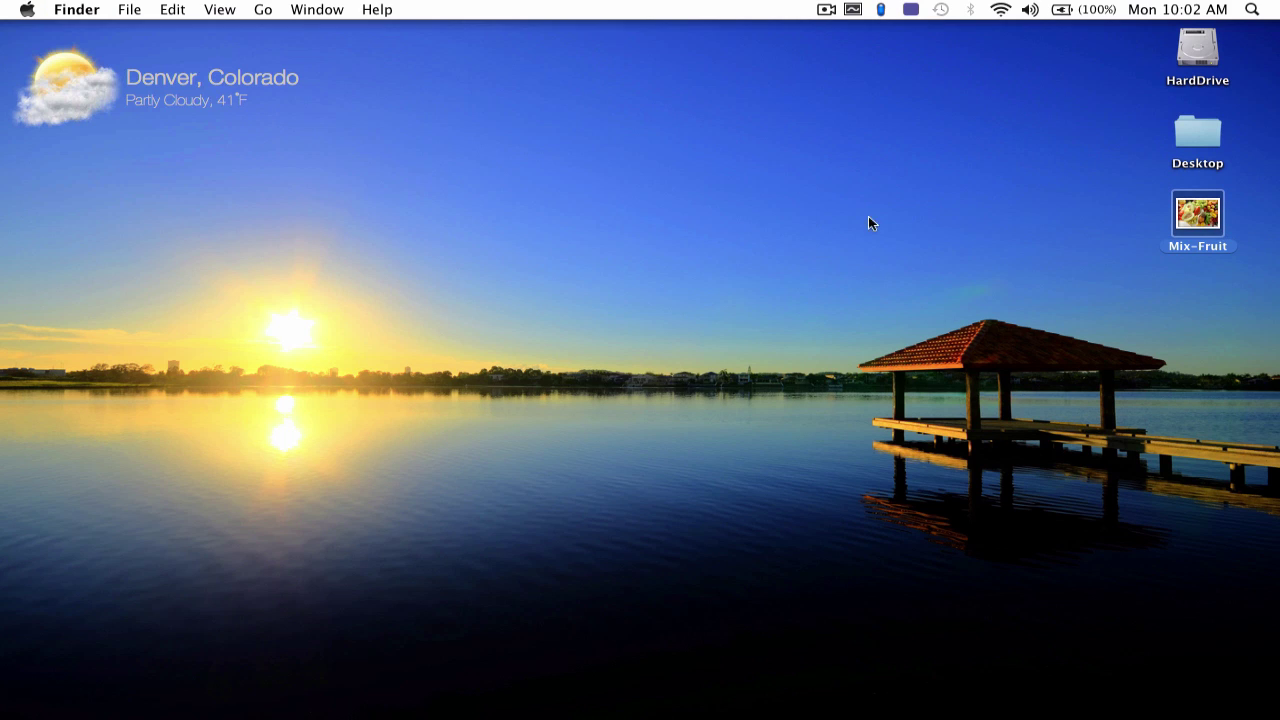
drag(1190, 215, 38, 585)
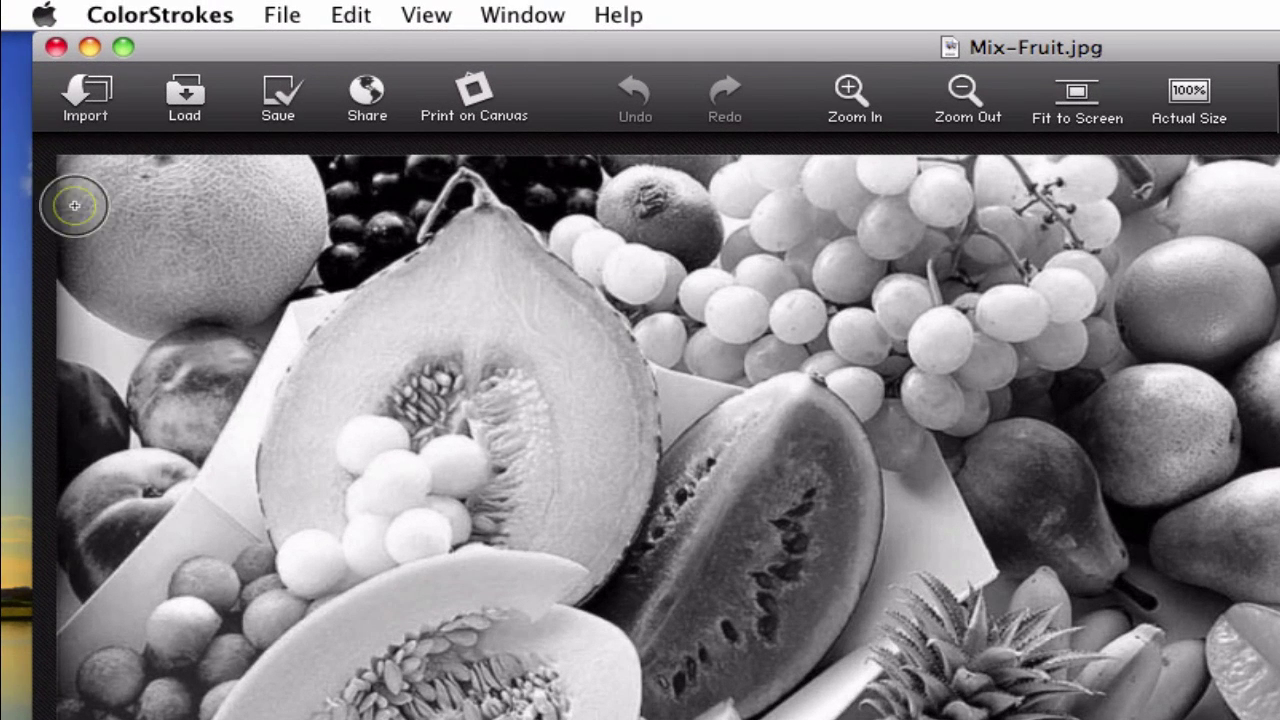
Open the Share Image dialog and check the Resolution list, keeping 1024 x 768
mouse_move(9, 116)
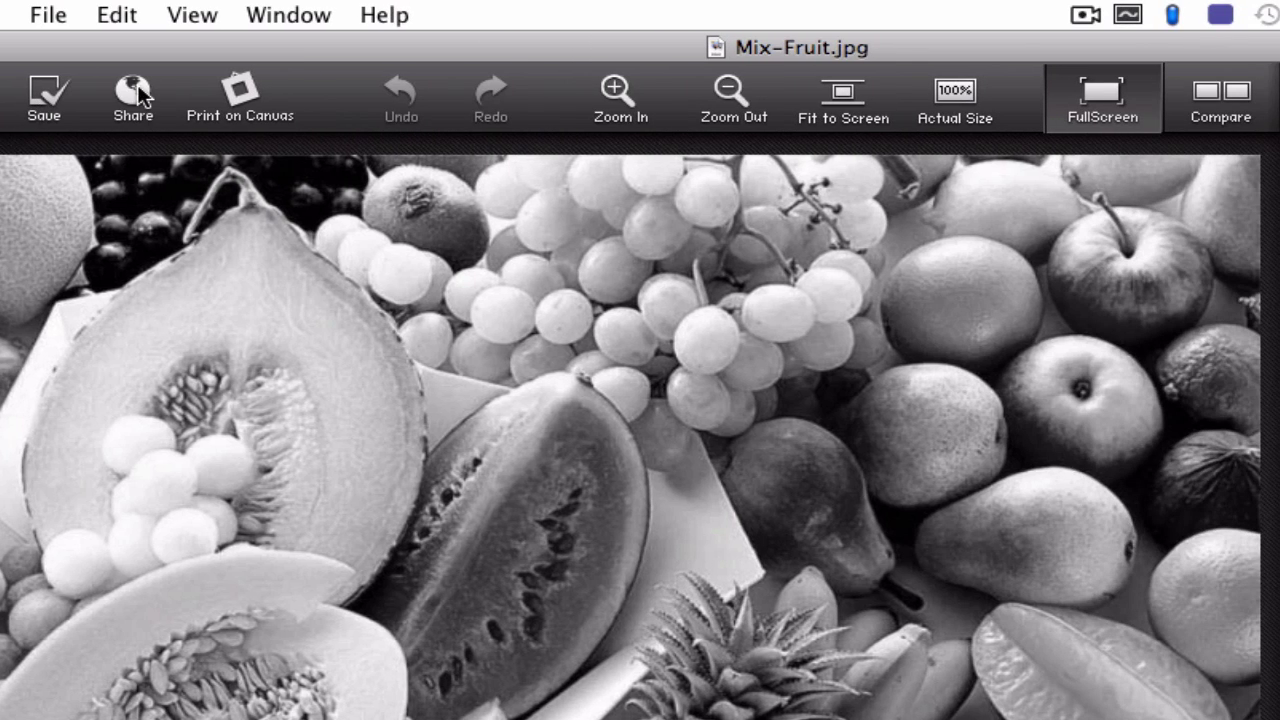
click(374, 92)
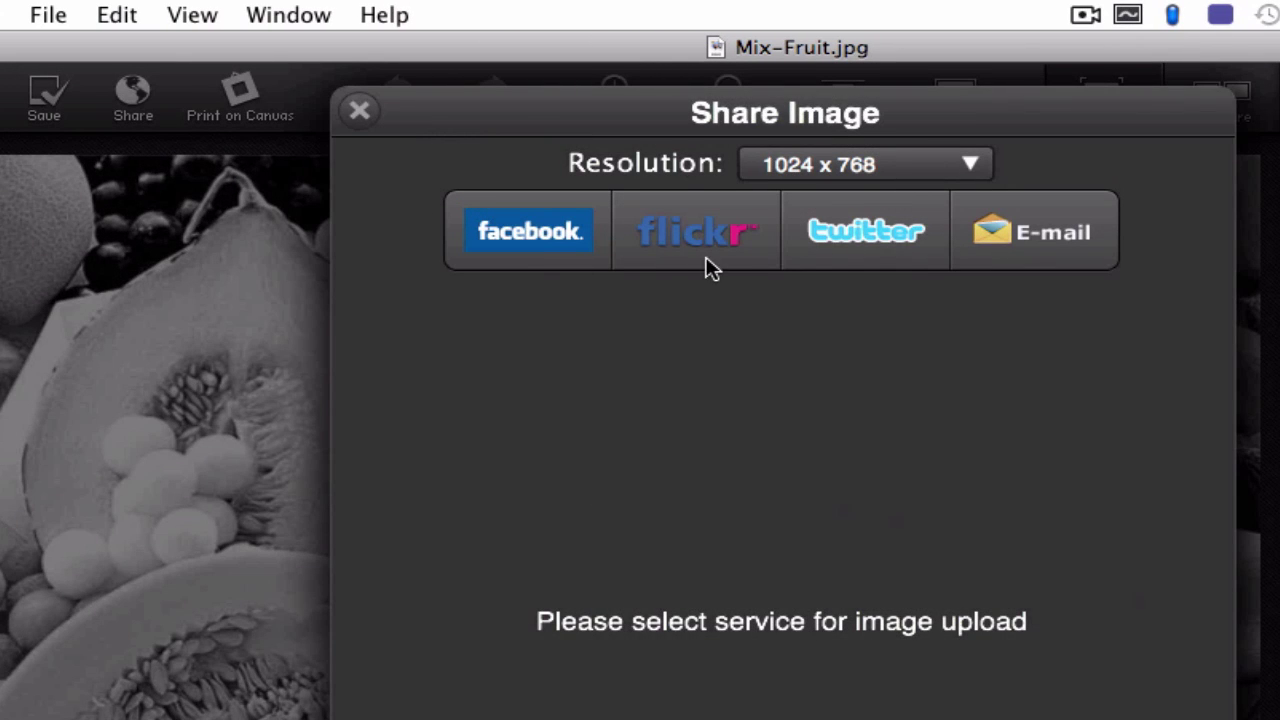
click(970, 166)
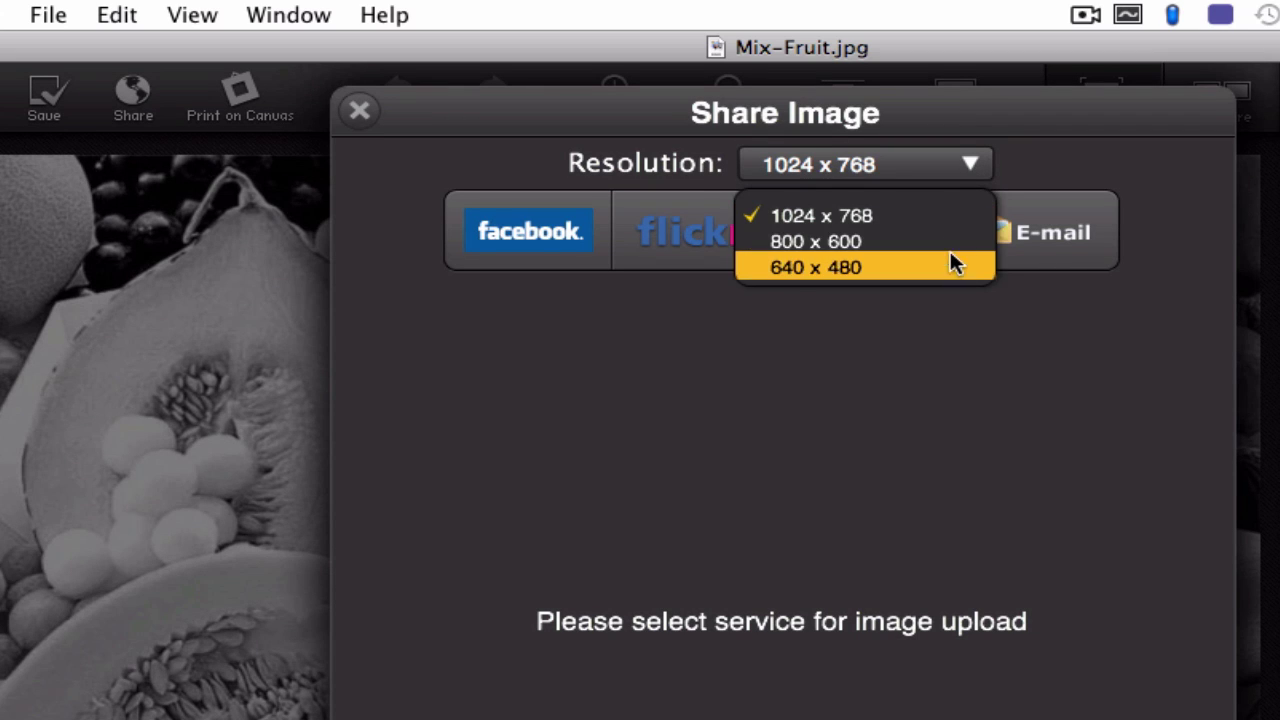
click(369, 114)
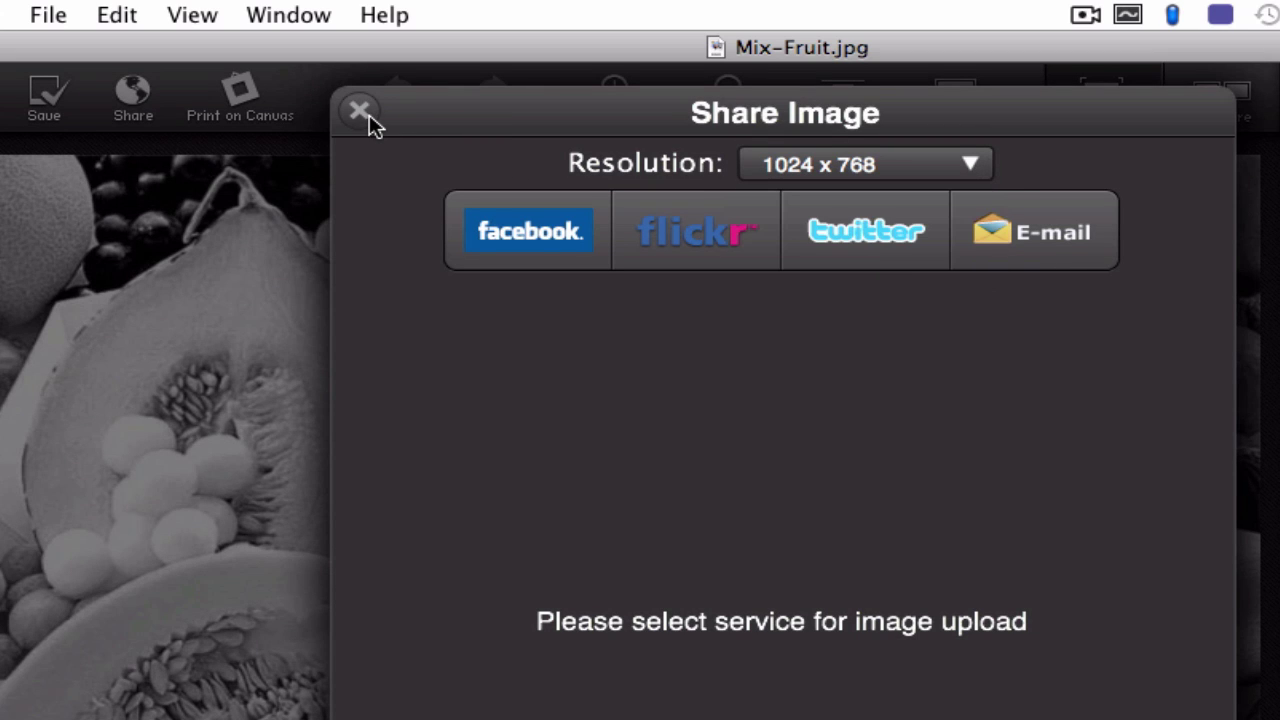
Close the share dialog, try zooming in and out on the watermelon, then fit the photo to the window
click(369, 114)
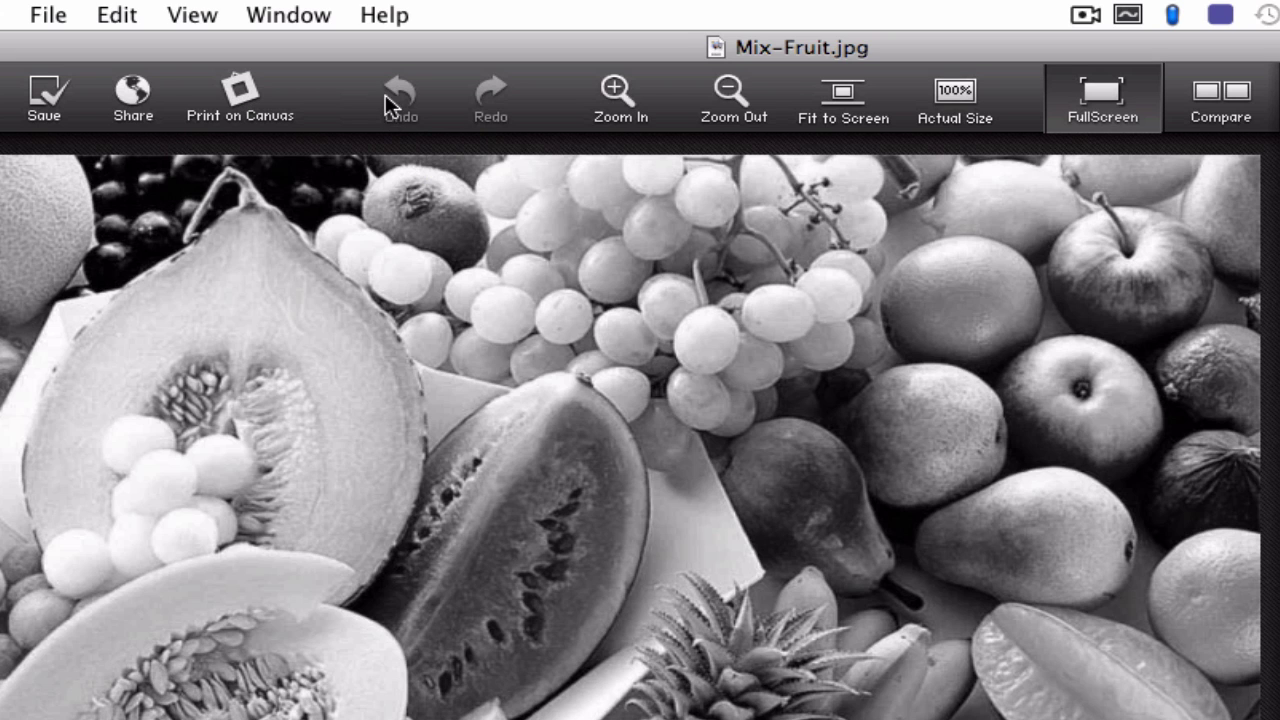
click(620, 100)
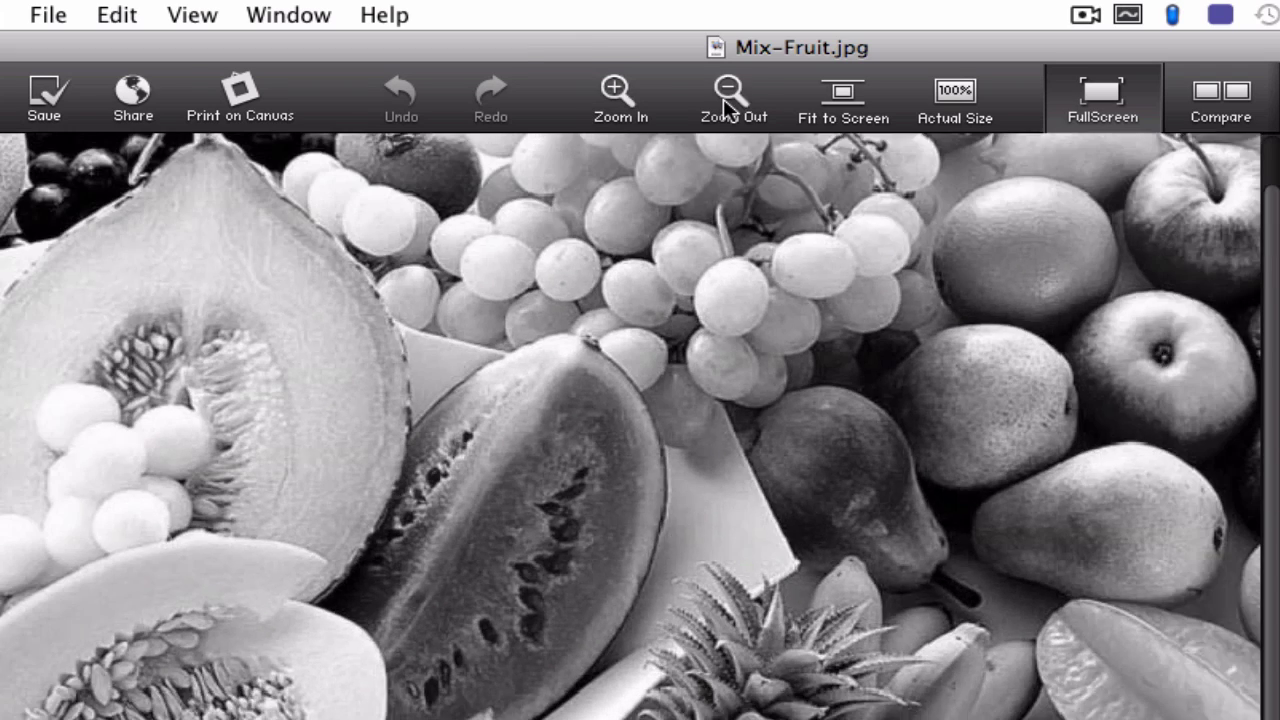
click(728, 97)
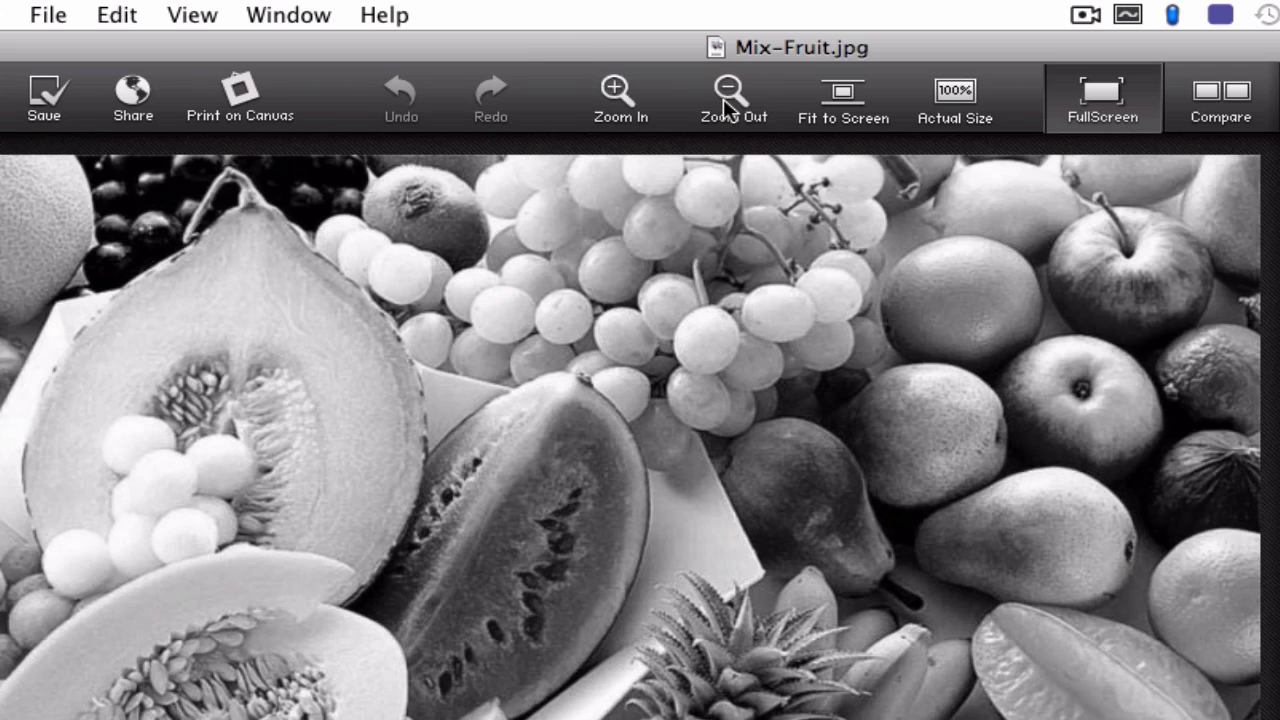
click(689, 254)
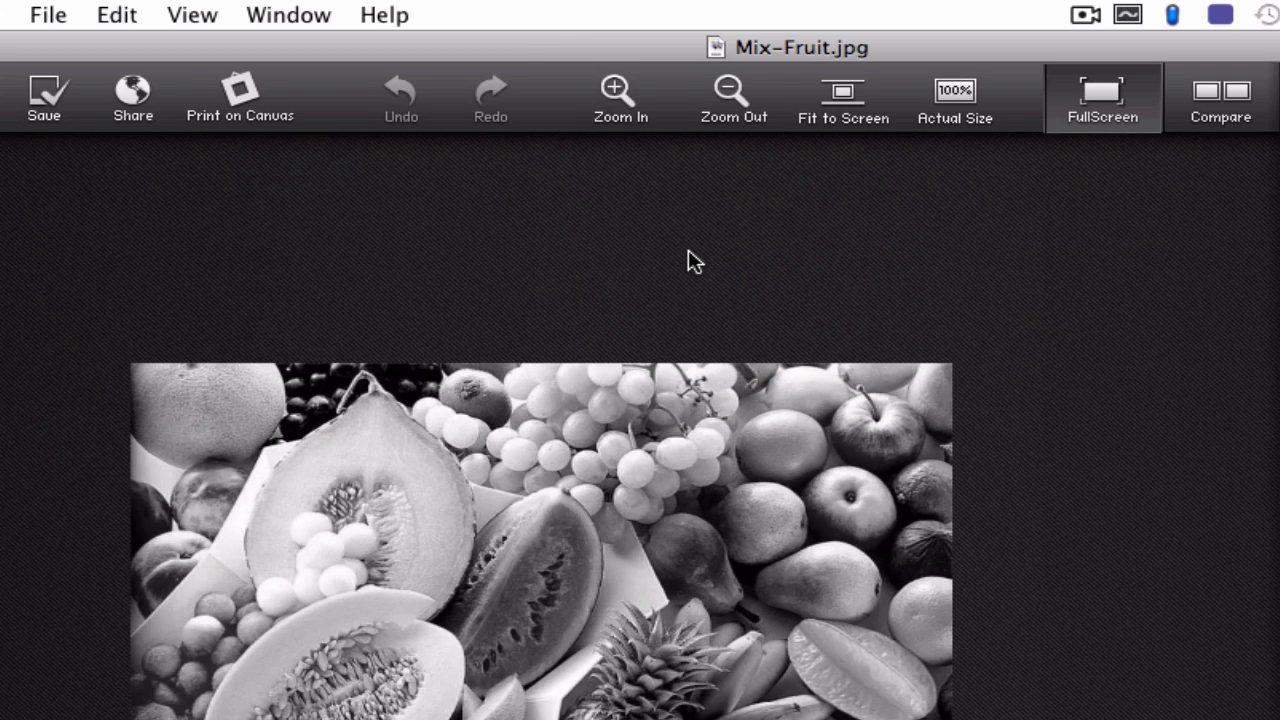
click(689, 254)
click(689, 253)
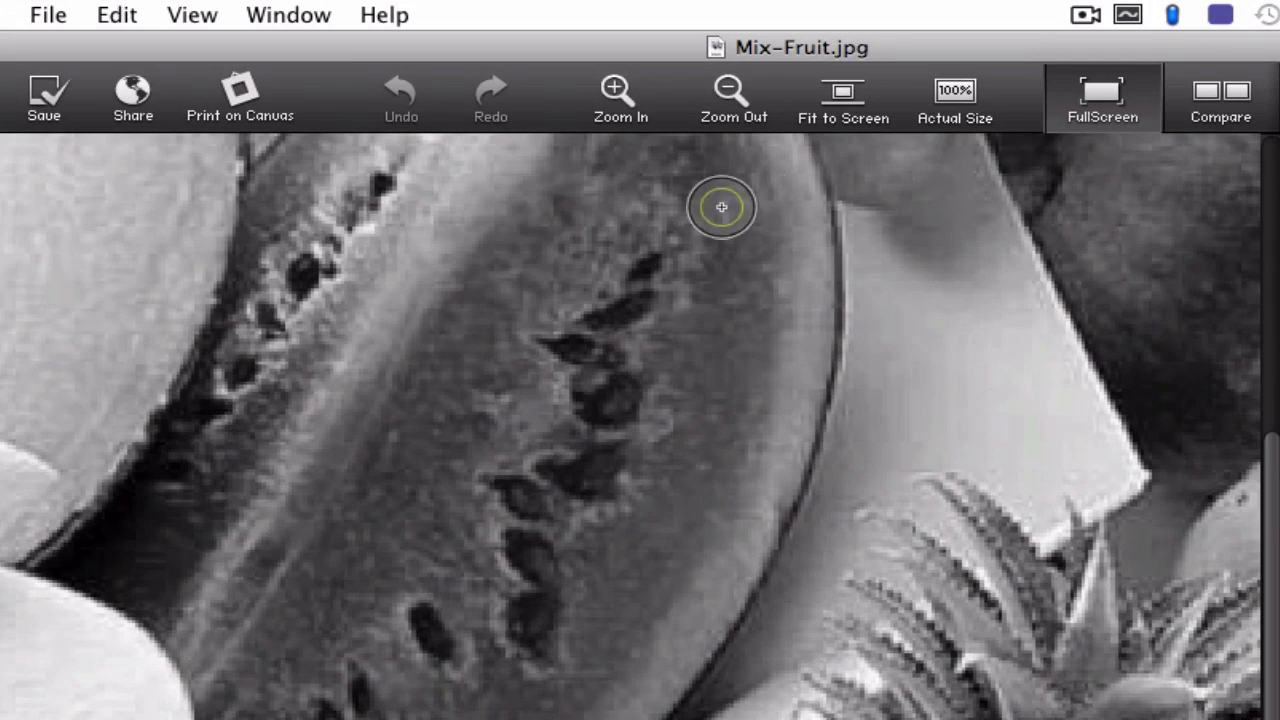
click(842, 104)
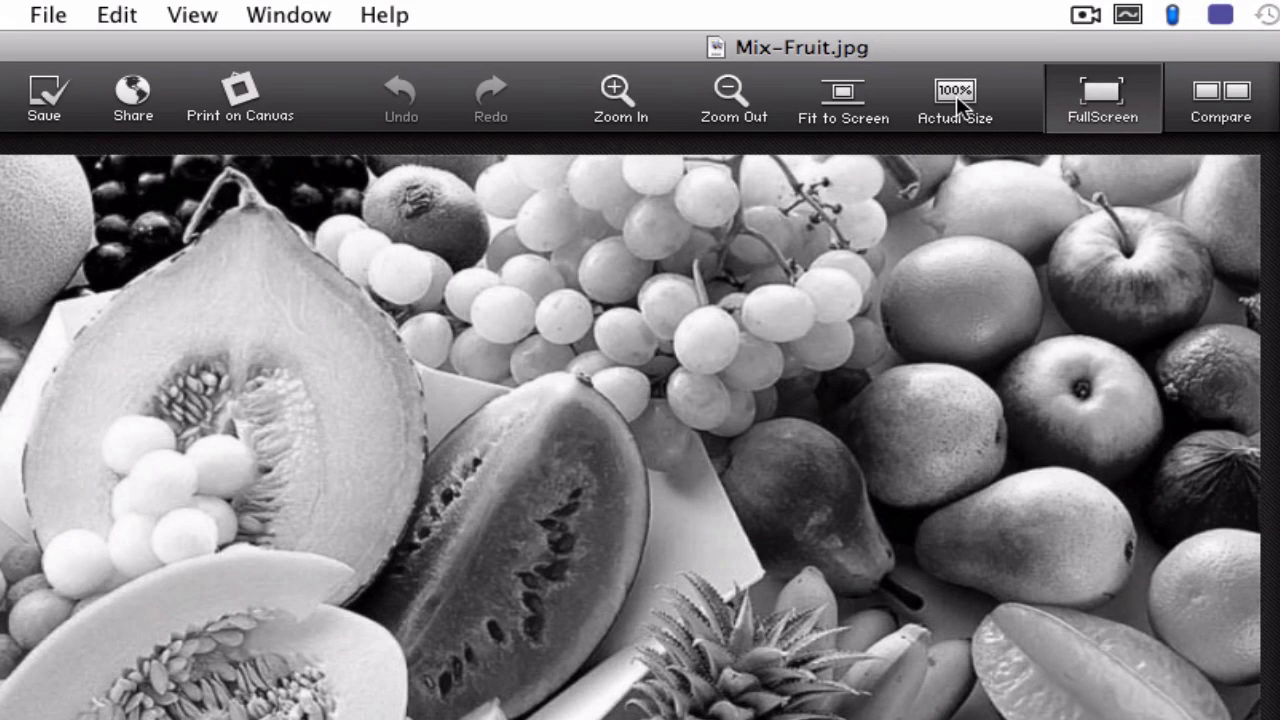
Switch the editor to full screen and try the Grayscale, ReColor and Pan modes
click(1104, 95)
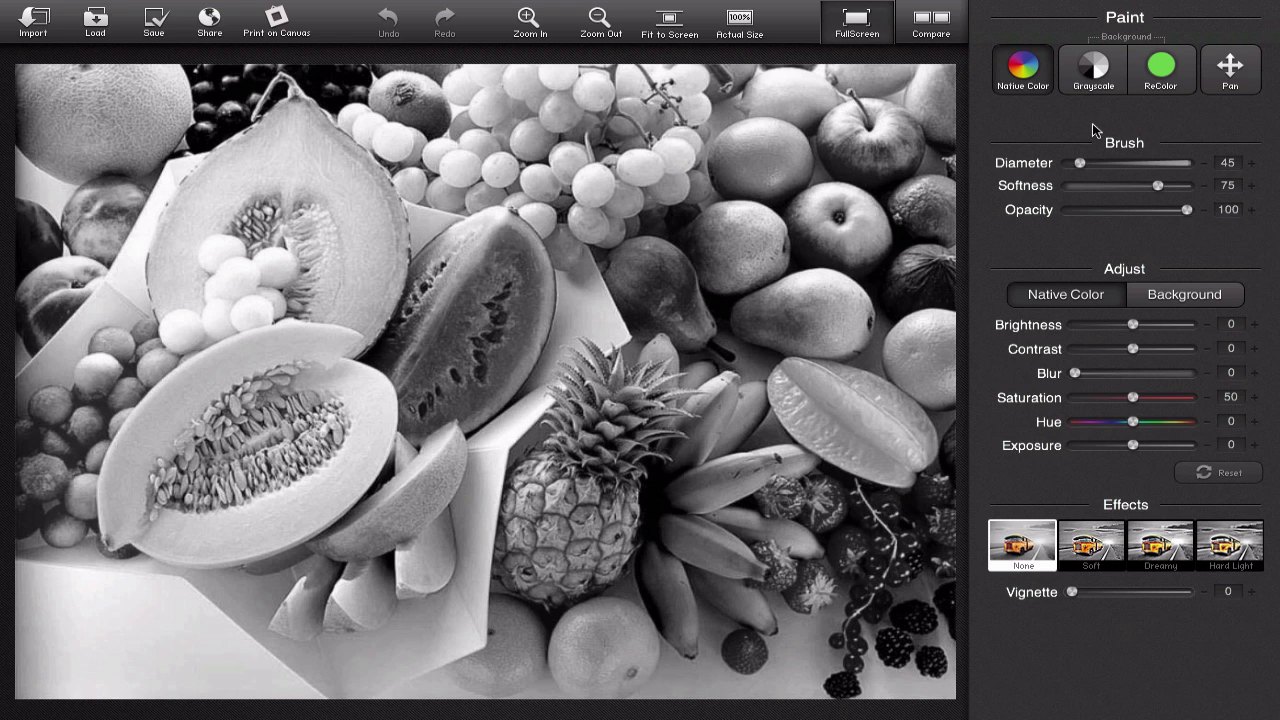
click(1090, 70)
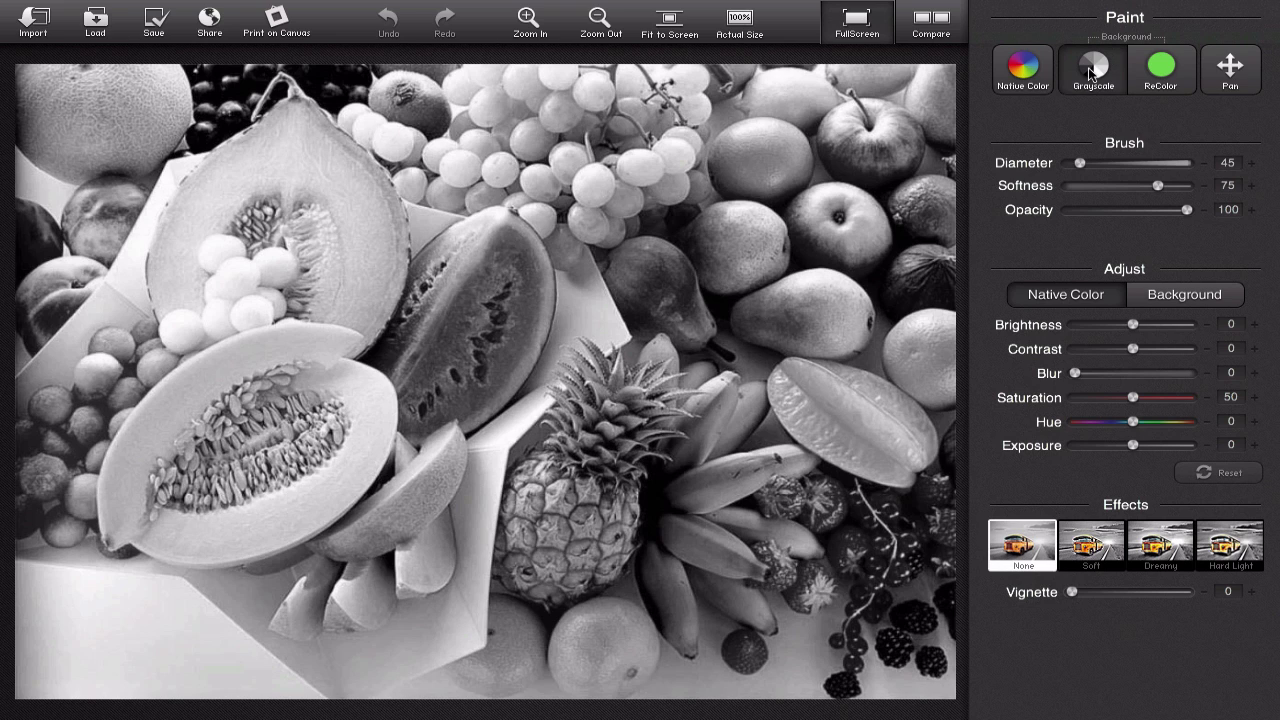
click(1162, 70)
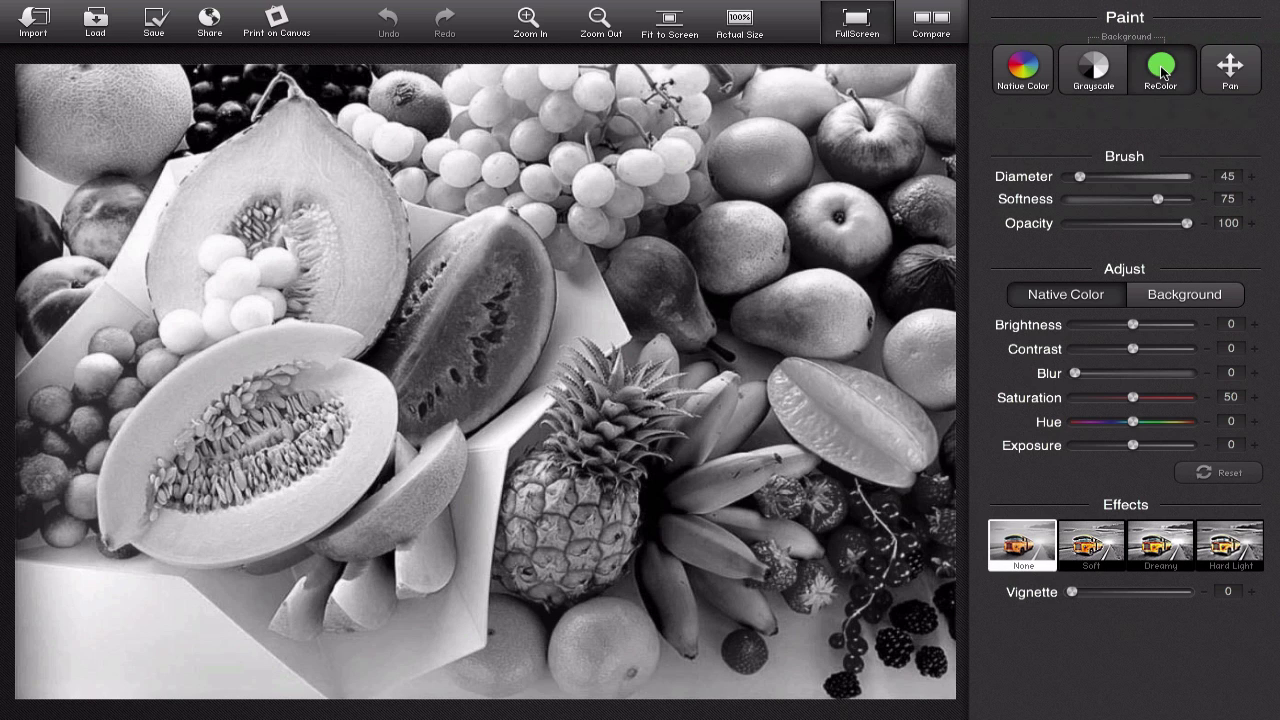
click(1233, 70)
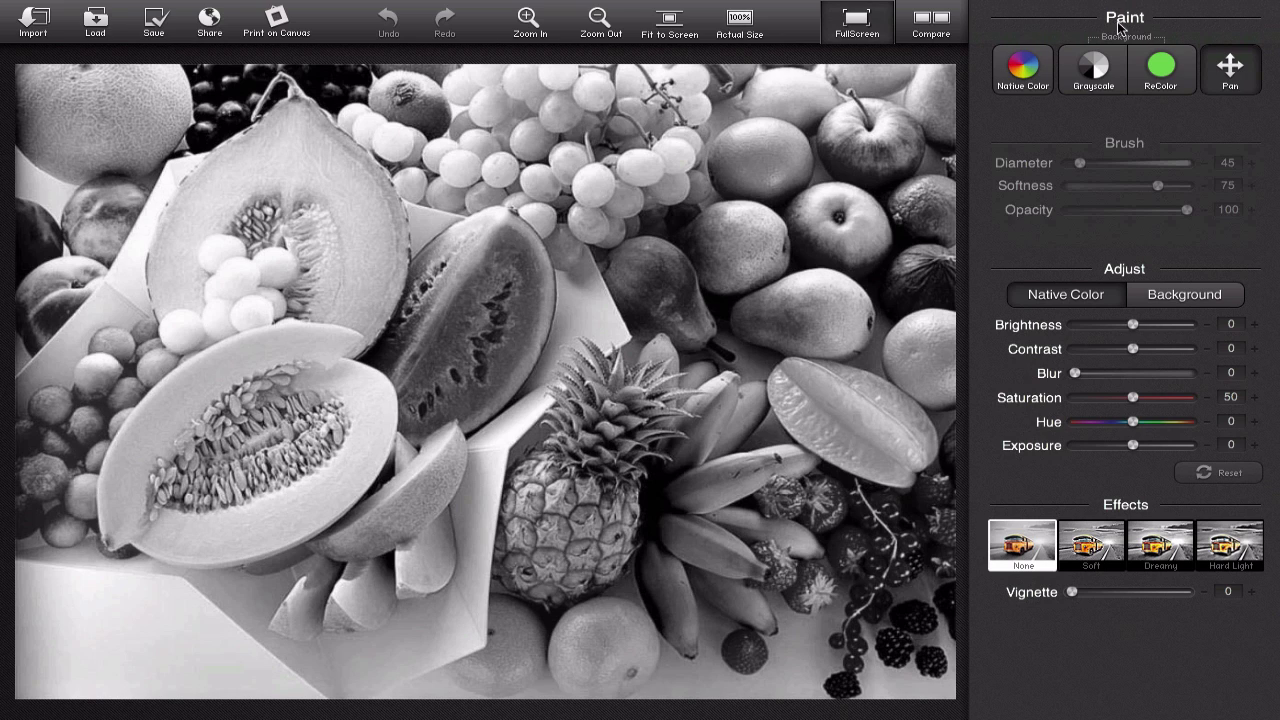
Select Native Color with brush diameter 86, softness 92 and opacity 98
click(1023, 77)
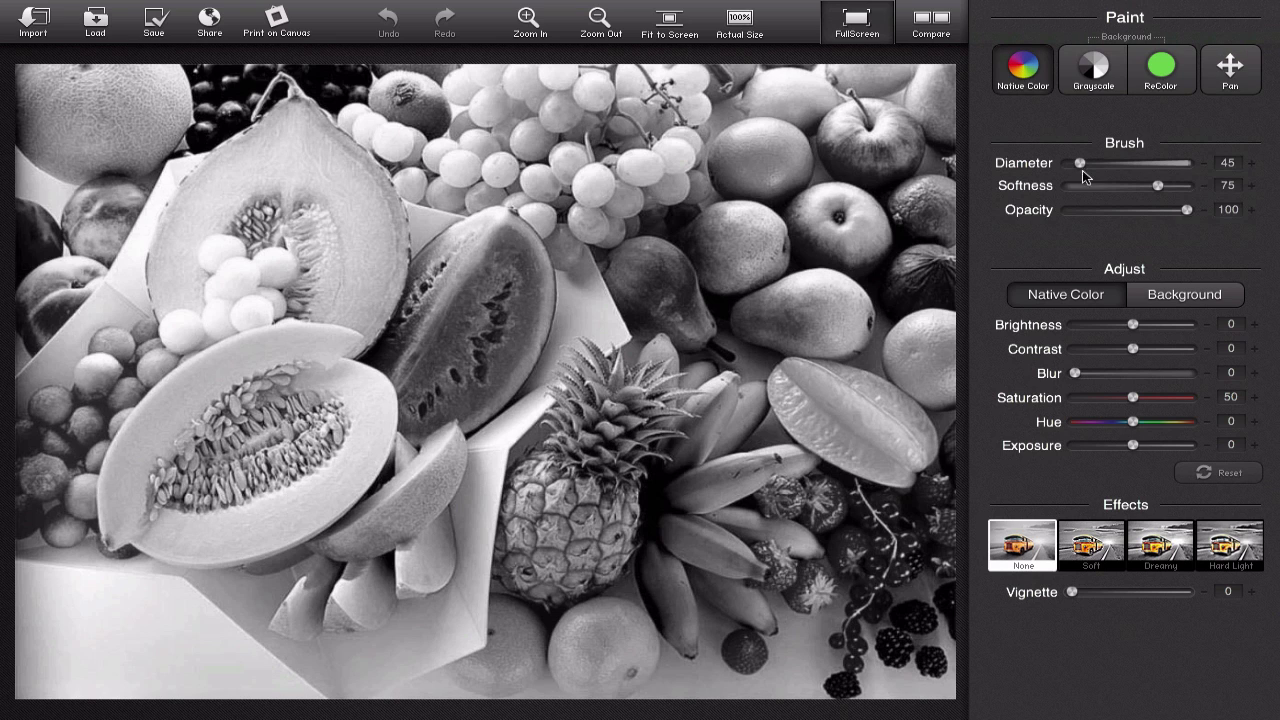
mouse_move(1083, 165)
mouse_down()
mouse_move(1137, 165)
mouse_move(1092, 165)
mouse_up()
mouse_move(1162, 186)
mouse_down()
mouse_move(1177, 186)
mouse_move(1184, 210)
mouse_up()
click(1097, 70)
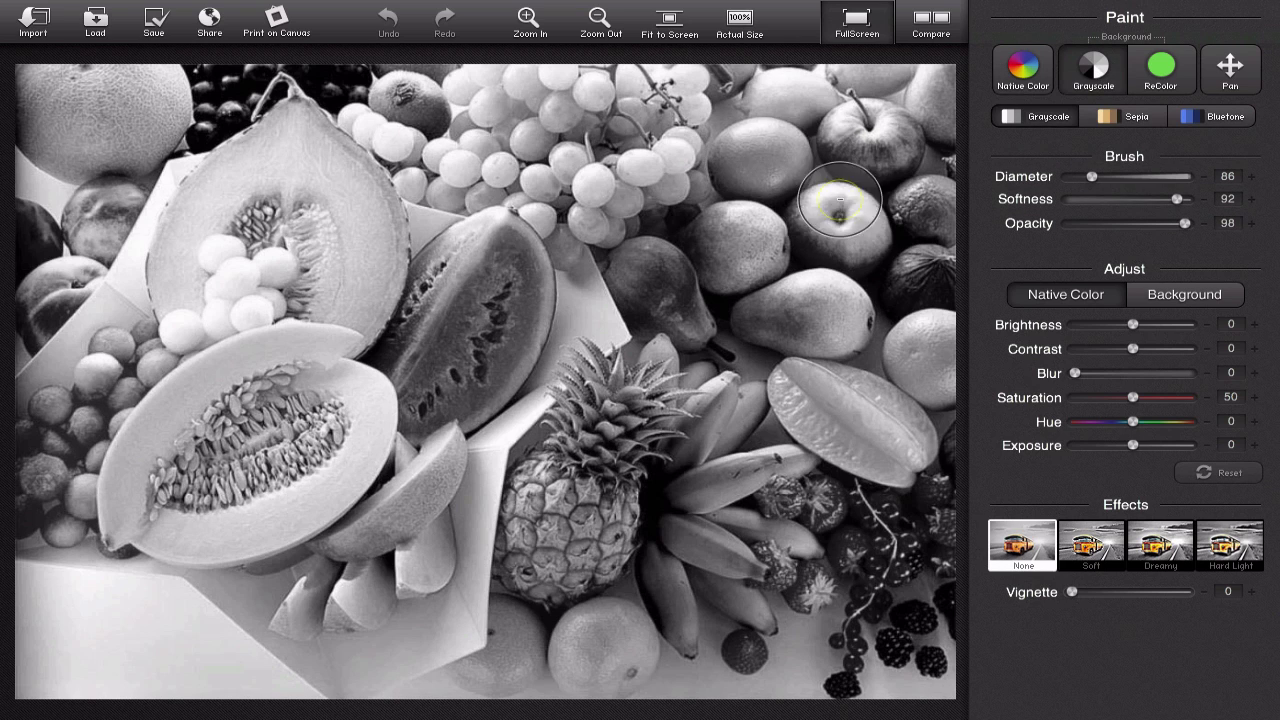
click(1034, 78)
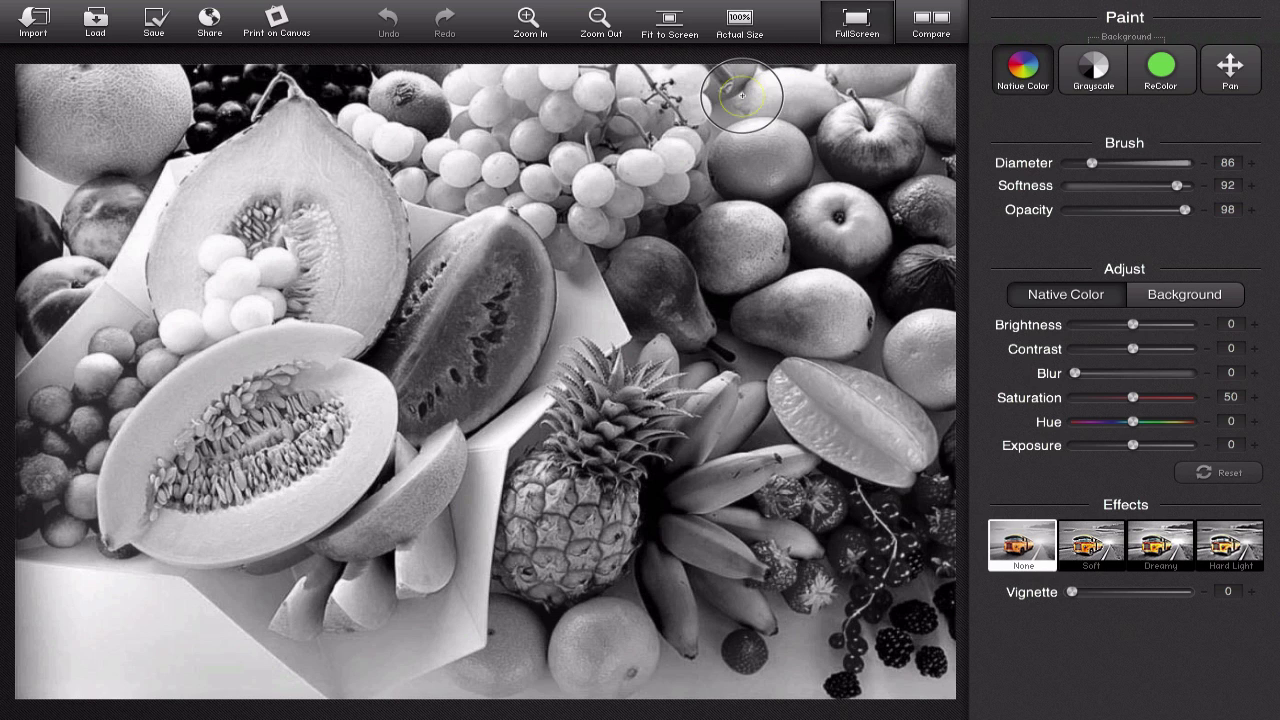
Colour the top-right apples, oranges and pears, regray the bananas and starfruit, then set brush diameter 69, softness 32
mouse_move(743, 94)
mouse_down()
mouse_move(760, 221)
mouse_move(788, 210)
mouse_move(802, 84)
mouse_move(819, 83)
mouse_move(833, 213)
mouse_move(848, 232)
mouse_move(874, 199)
mouse_move(884, 97)
mouse_move(902, 96)
mouse_move(902, 222)
mouse_move(919, 245)
mouse_move(936, 89)
mouse_move(926, 418)
mouse_move(893, 441)
mouse_move(865, 403)
mouse_move(856, 313)
mouse_move(828, 264)
mouse_move(776, 417)
mouse_move(746, 391)
mouse_move(718, 279)
mouse_move(729, 214)
mouse_up()
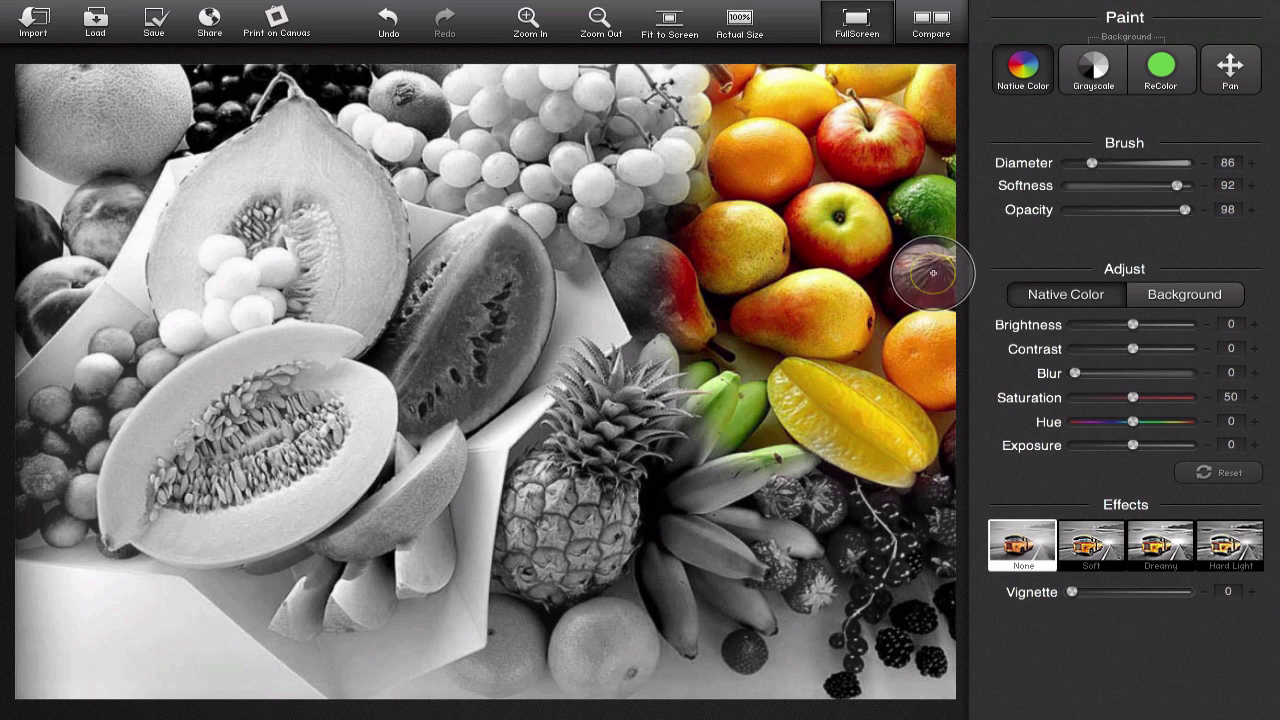
click(1092, 78)
mouse_move(699, 346)
mouse_down()
mouse_move(657, 392)
mouse_move(703, 393)
mouse_move(742, 414)
mouse_move(793, 481)
mouse_move(832, 502)
mouse_move(749, 485)
mouse_move(698, 425)
mouse_move(924, 463)
mouse_move(792, 442)
mouse_move(906, 420)
mouse_move(891, 406)
mouse_move(660, 362)
mouse_move(954, 375)
mouse_move(898, 345)
mouse_move(720, 328)
mouse_move(665, 280)
mouse_move(632, 160)
mouse_up()
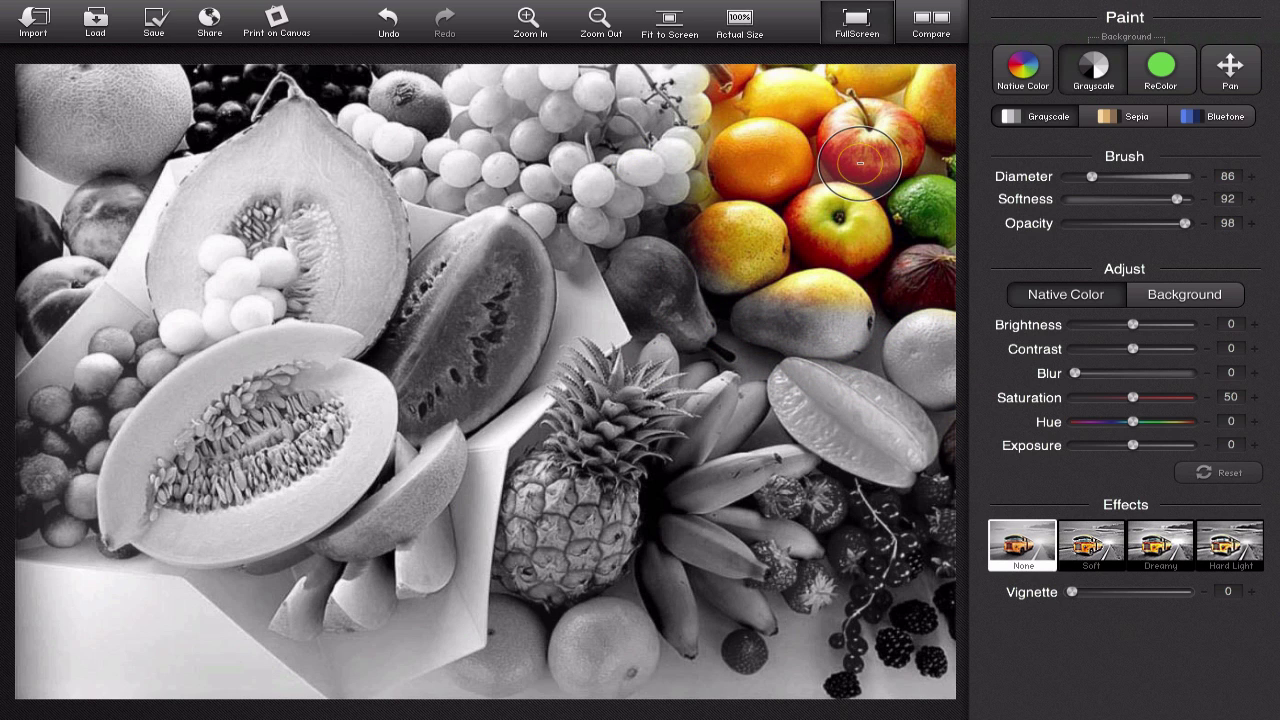
drag(1098, 177, 1087, 177)
mouse_move(1176, 199)
mouse_down()
mouse_move(1123, 199)
mouse_move(1161, 199)
mouse_move(1190, 222)
mouse_move(1174, 199)
mouse_move(1107, 199)
mouse_up()
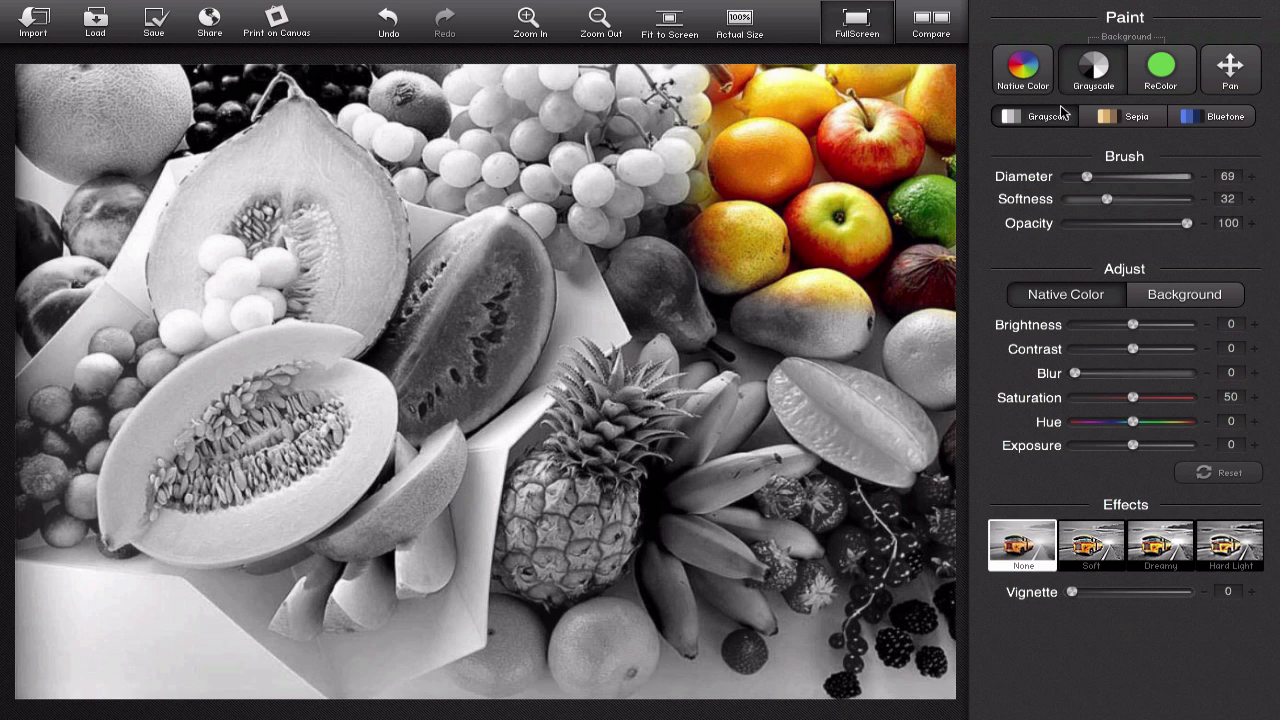
Gray out the remaining fruit with a diameter-119 brush, then set the background to Bluetone with hue 1
drag(1086, 176, 1102, 176)
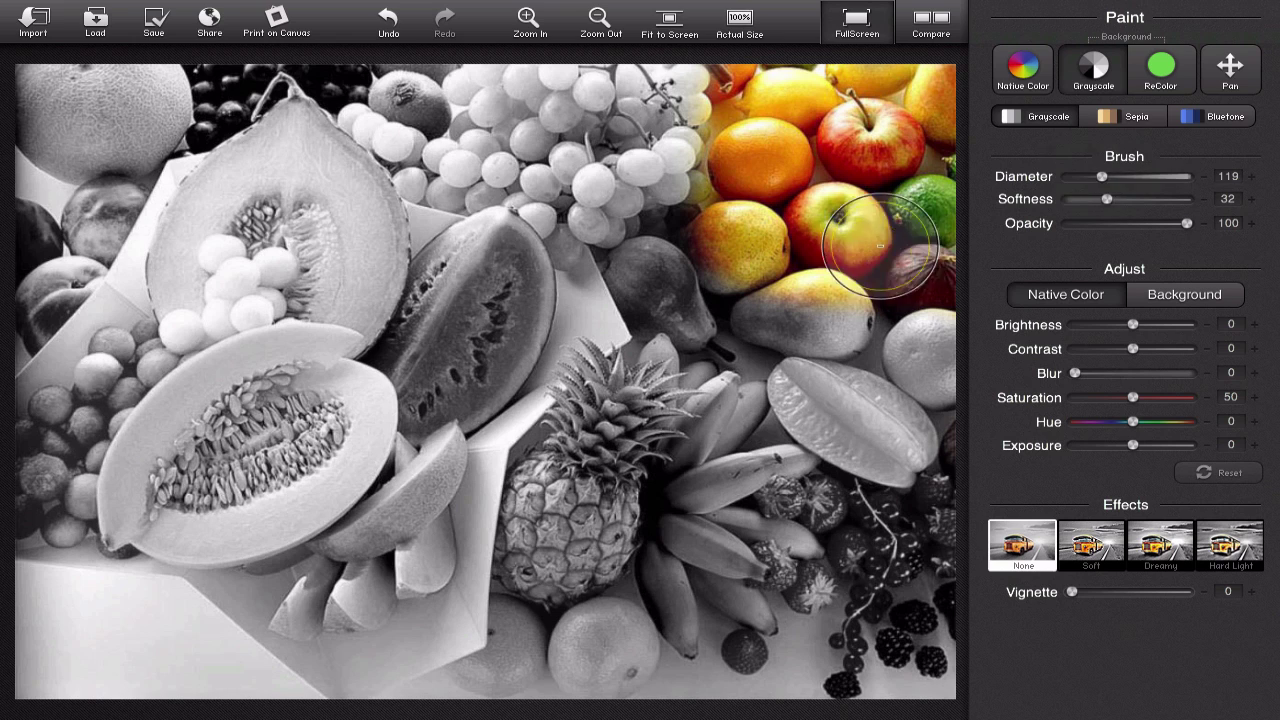
mouse_move(785, 290)
mouse_down()
mouse_move(737, 294)
mouse_move(766, 92)
mouse_move(934, 180)
mouse_move(836, 297)
mouse_move(877, 134)
mouse_move(812, 342)
mouse_up()
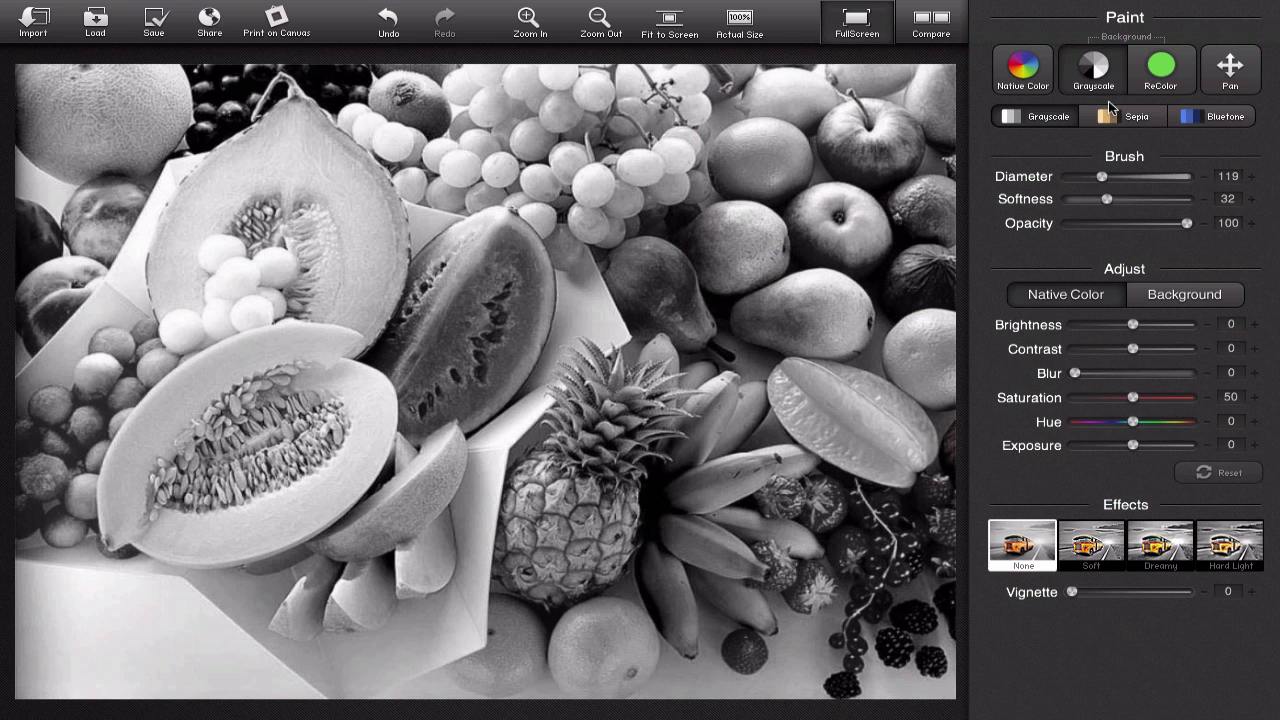
click(1110, 118)
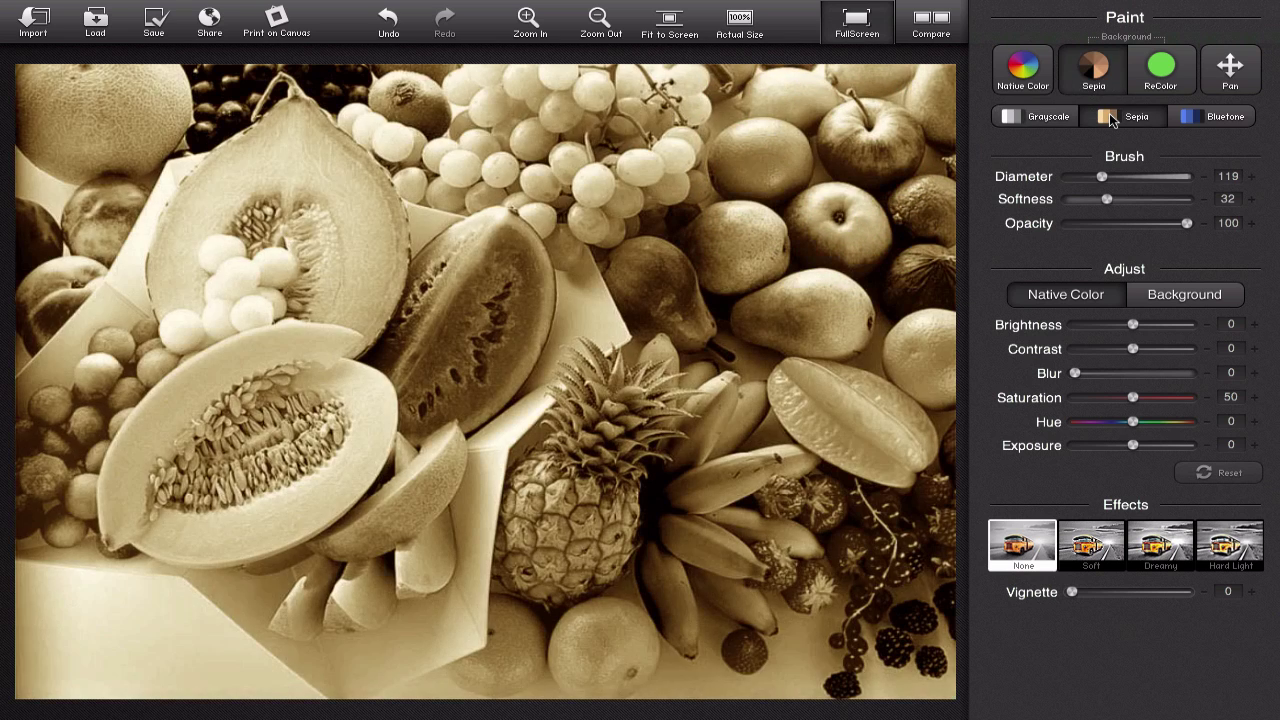
click(1210, 120)
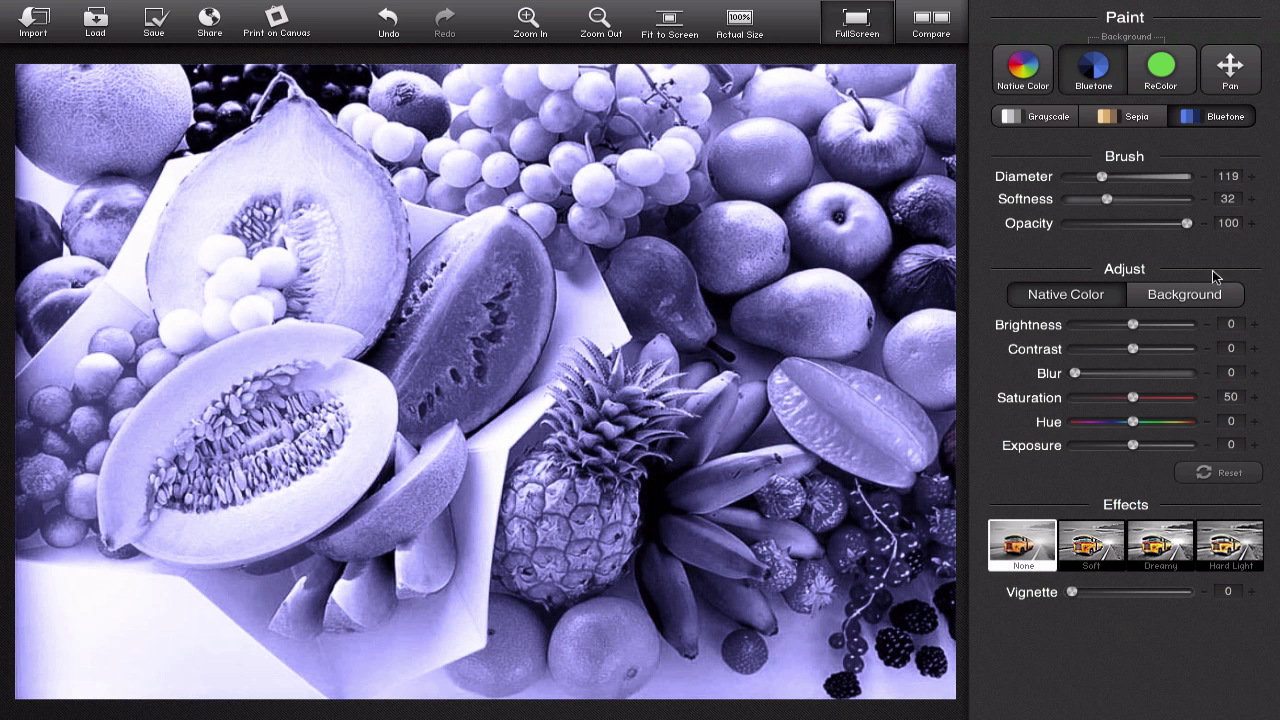
mouse_move(1134, 421)
mouse_down()
mouse_move(1101, 430)
mouse_move(1134, 424)
mouse_up()
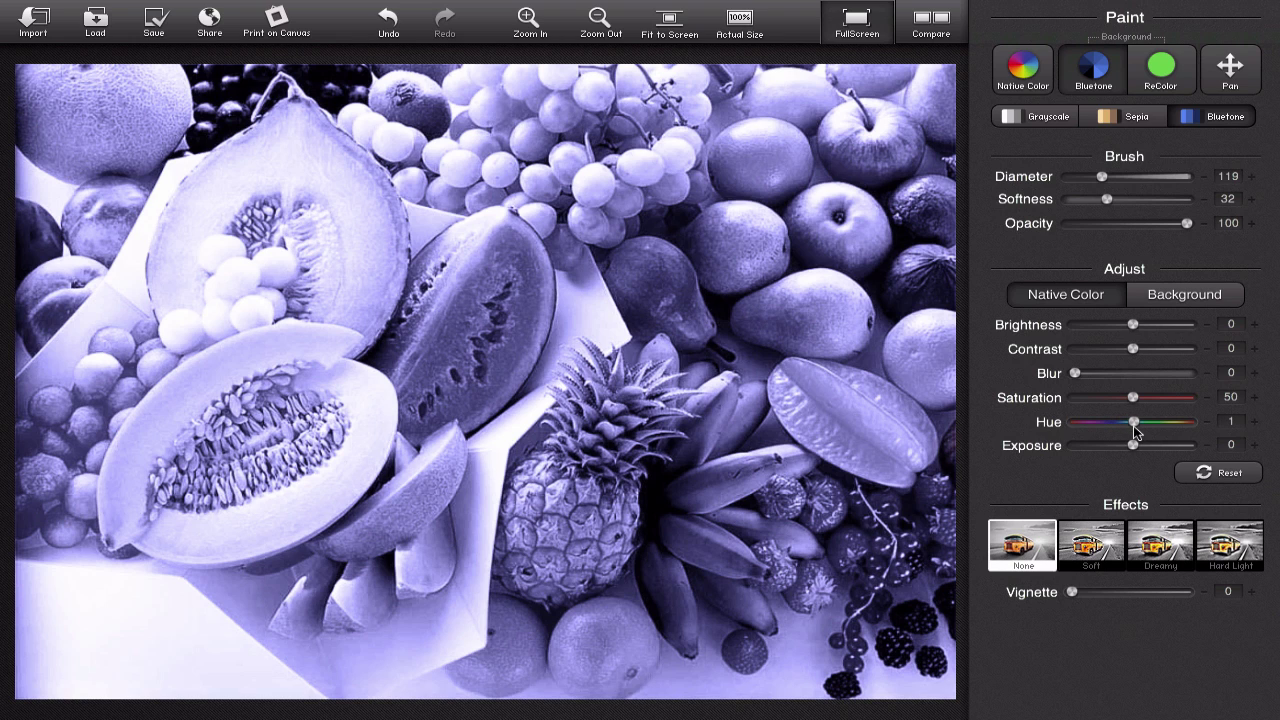
click(1162, 72)
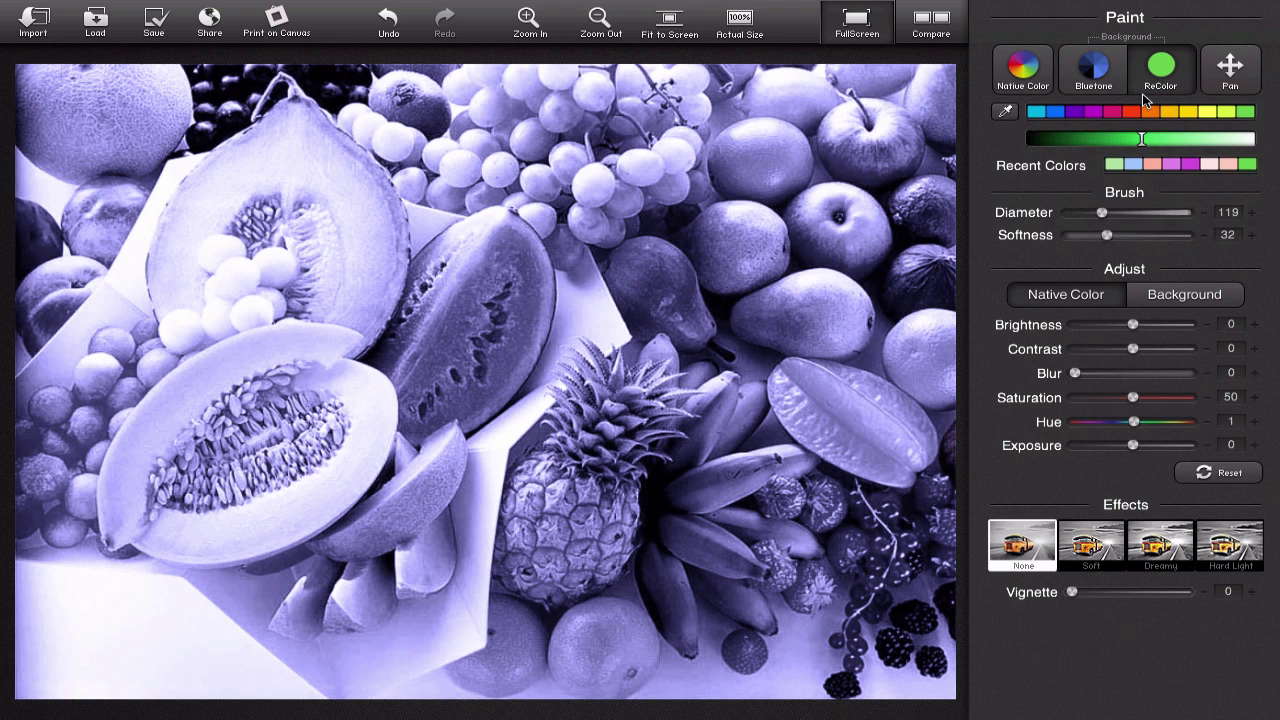
Recolour the whole photo salmon using a diameter-225 brush
click(1131, 111)
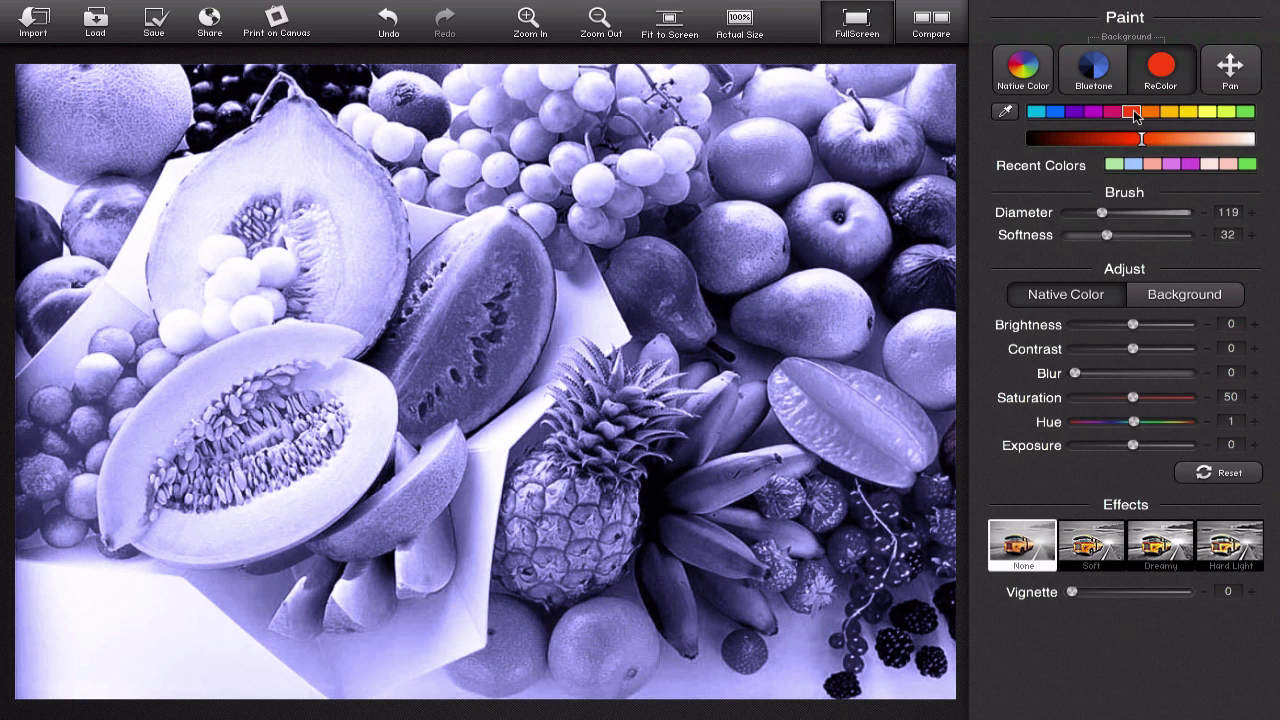
drag(1141, 138, 1185, 146)
drag(1104, 212, 1135, 220)
mouse_move(851, 129)
mouse_down()
mouse_move(317, 100)
mouse_move(168, 97)
mouse_move(51, 118)
mouse_move(33, 161)
mouse_move(138, 214)
mouse_move(607, 242)
mouse_move(774, 263)
mouse_move(910, 305)
mouse_move(909, 351)
mouse_move(663, 361)
mouse_move(275, 309)
mouse_move(93, 324)
mouse_move(54, 377)
mouse_move(110, 427)
mouse_move(376, 446)
mouse_move(841, 451)
mouse_move(902, 518)
mouse_move(658, 561)
mouse_move(108, 558)
mouse_move(50, 600)
mouse_move(120, 658)
mouse_move(555, 656)
mouse_move(923, 630)
mouse_move(760, 385)
mouse_move(834, 364)
mouse_move(850, 293)
mouse_up()
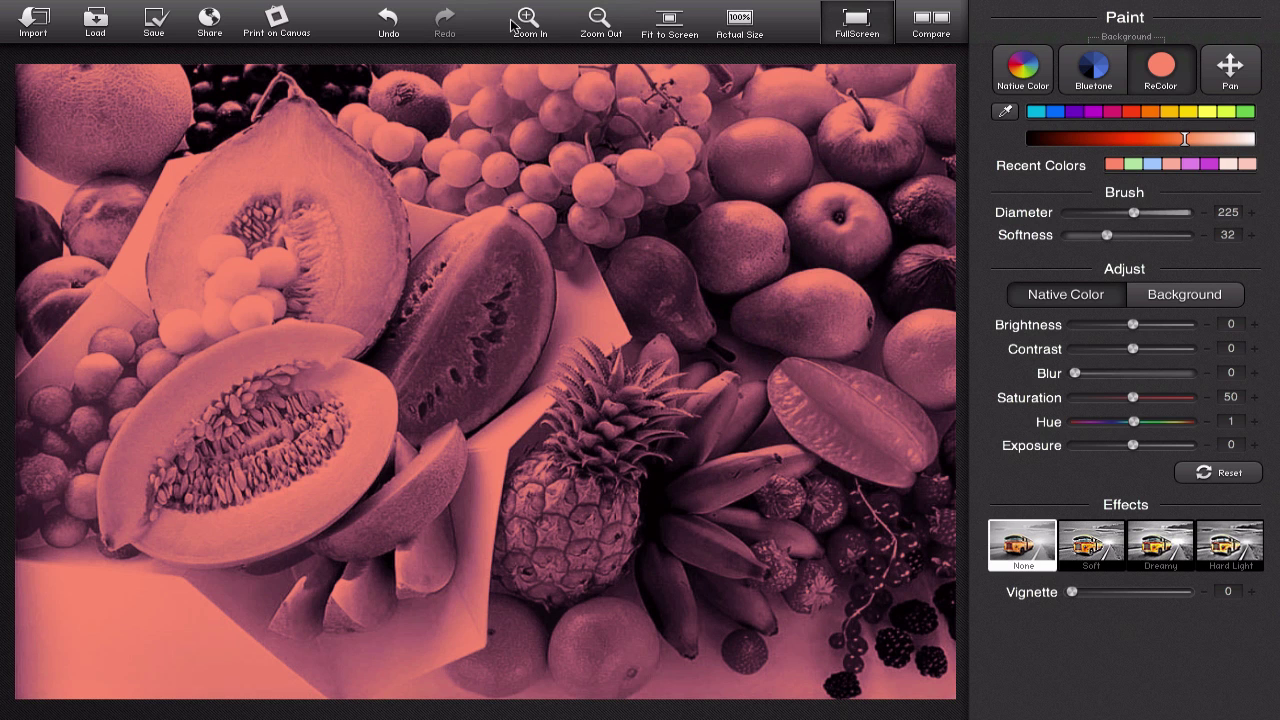
Undo the salmon recolour and switch the background back to Grayscale
click(387, 20)
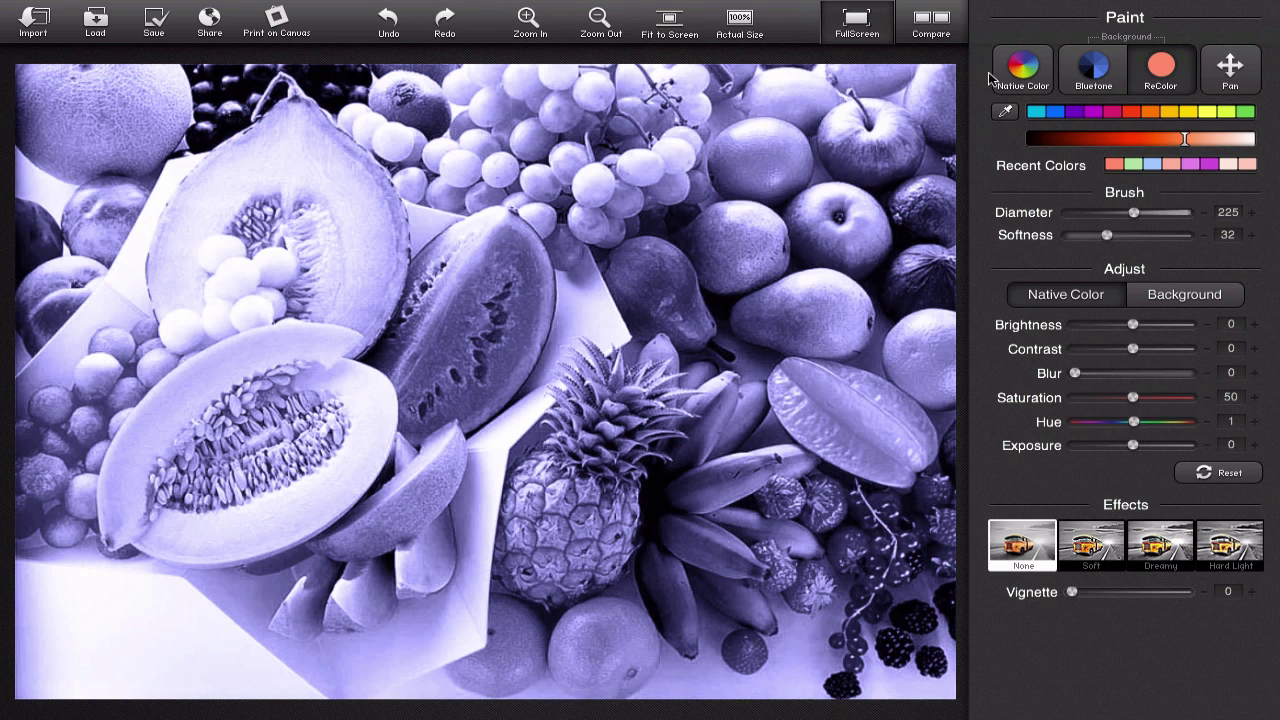
click(1100, 68)
click(1046, 114)
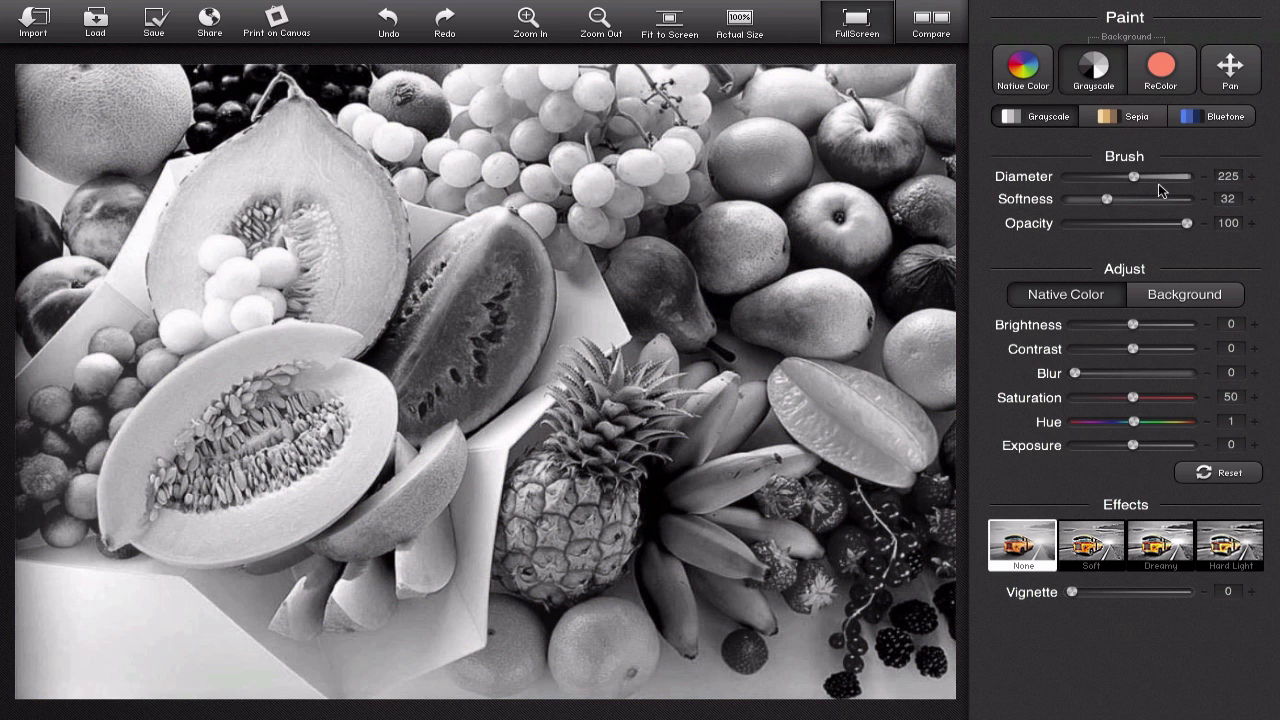
Set the background Amount to 0 for full colour, then trial-recolour the watermelon and undo it
click(1177, 297)
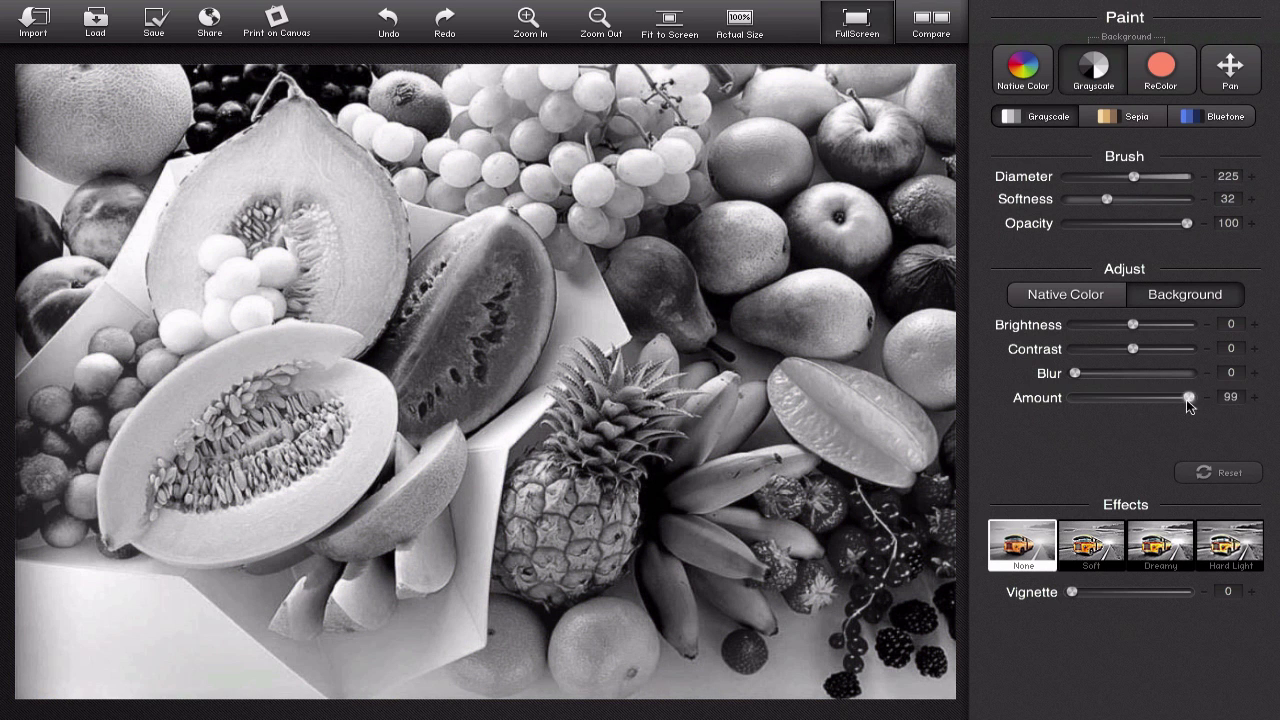
drag(1188, 399, 1062, 414)
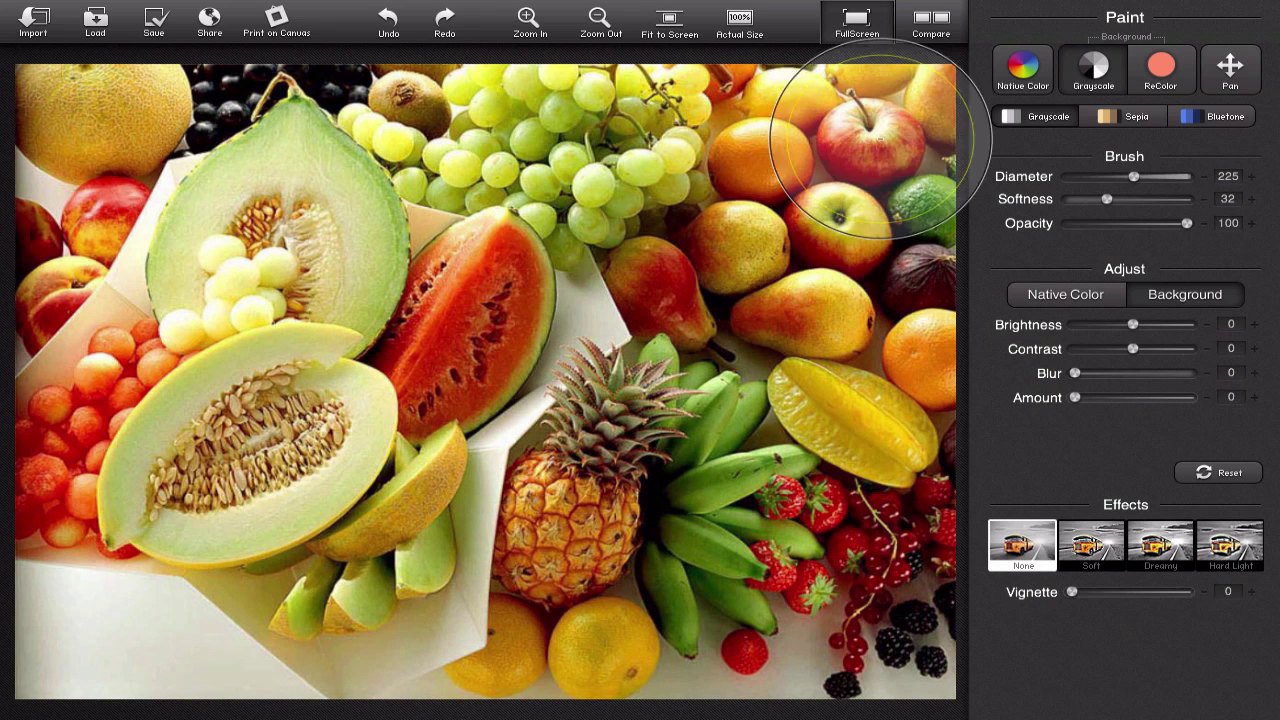
click(1158, 84)
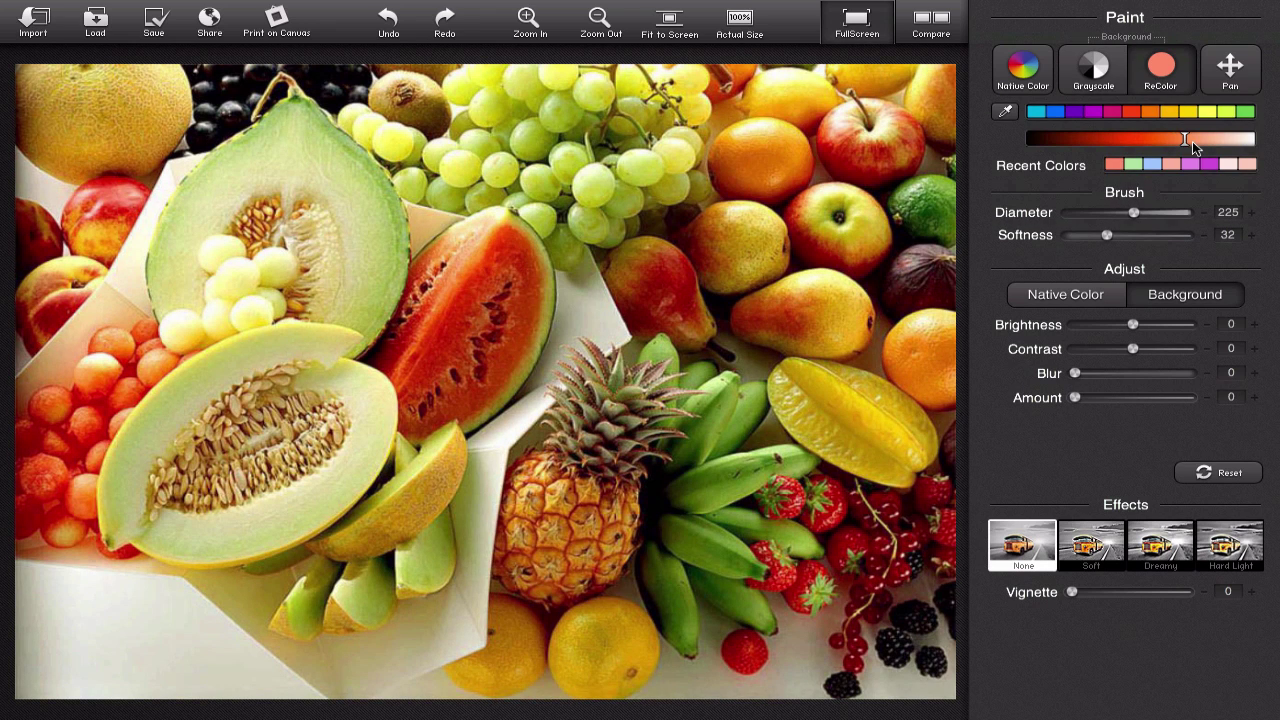
mouse_move(557, 266)
mouse_down()
mouse_move(491, 320)
mouse_move(423, 342)
mouse_up()
key(super+z)
Shrink the brush to diameter 63 and recolour the watermelon in a lighter salmon shade
drag(1143, 218, 1084, 214)
drag(1185, 140, 1199, 140)
mouse_move(502, 251)
mouse_down()
mouse_move(478, 352)
mouse_move(438, 391)
mouse_move(432, 373)
mouse_move(479, 256)
mouse_move(448, 285)
mouse_move(412, 361)
mouse_move(438, 405)
mouse_move(428, 411)
mouse_move(482, 393)
mouse_move(503, 257)
mouse_move(482, 243)
mouse_move(495, 289)
mouse_up()
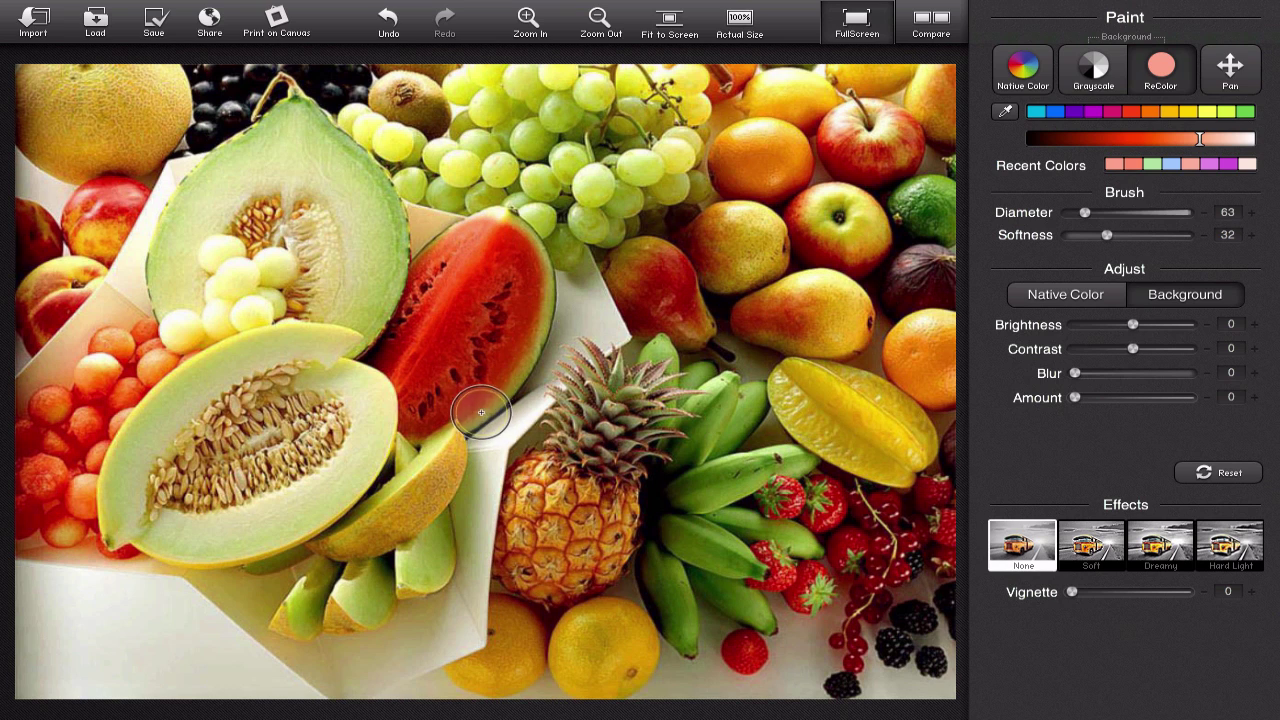
click(935, 27)
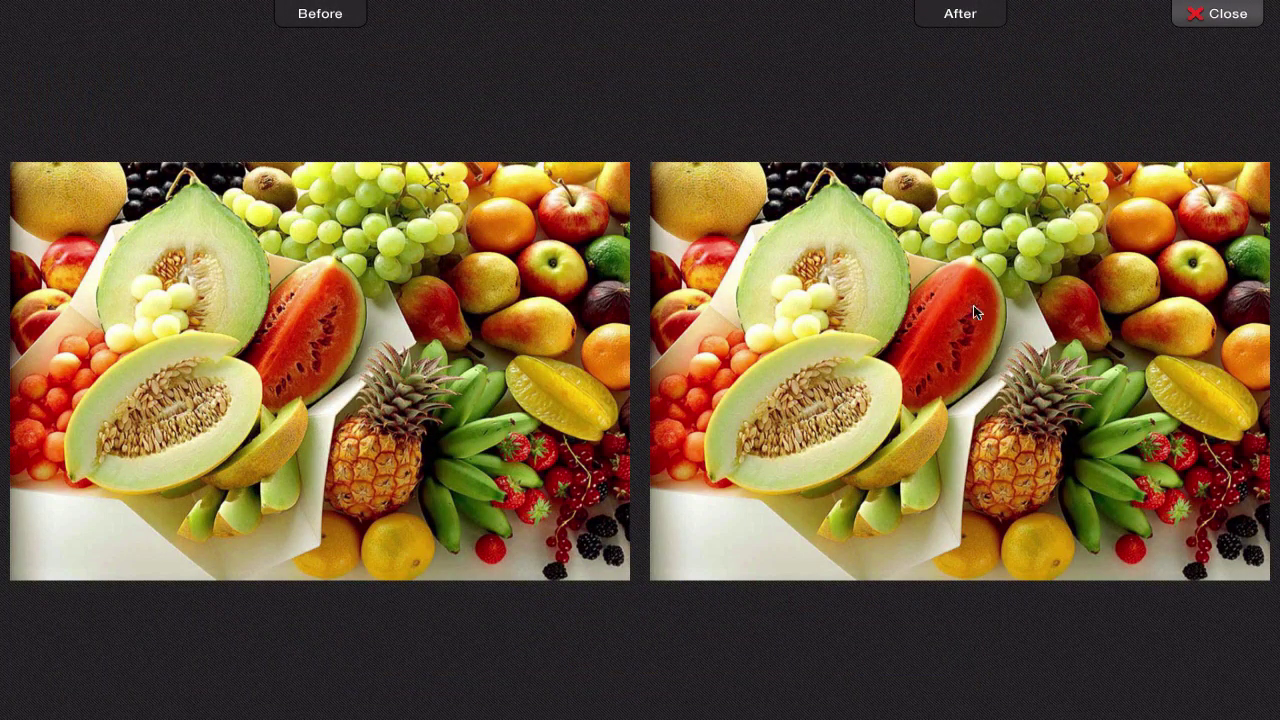
click(1195, 14)
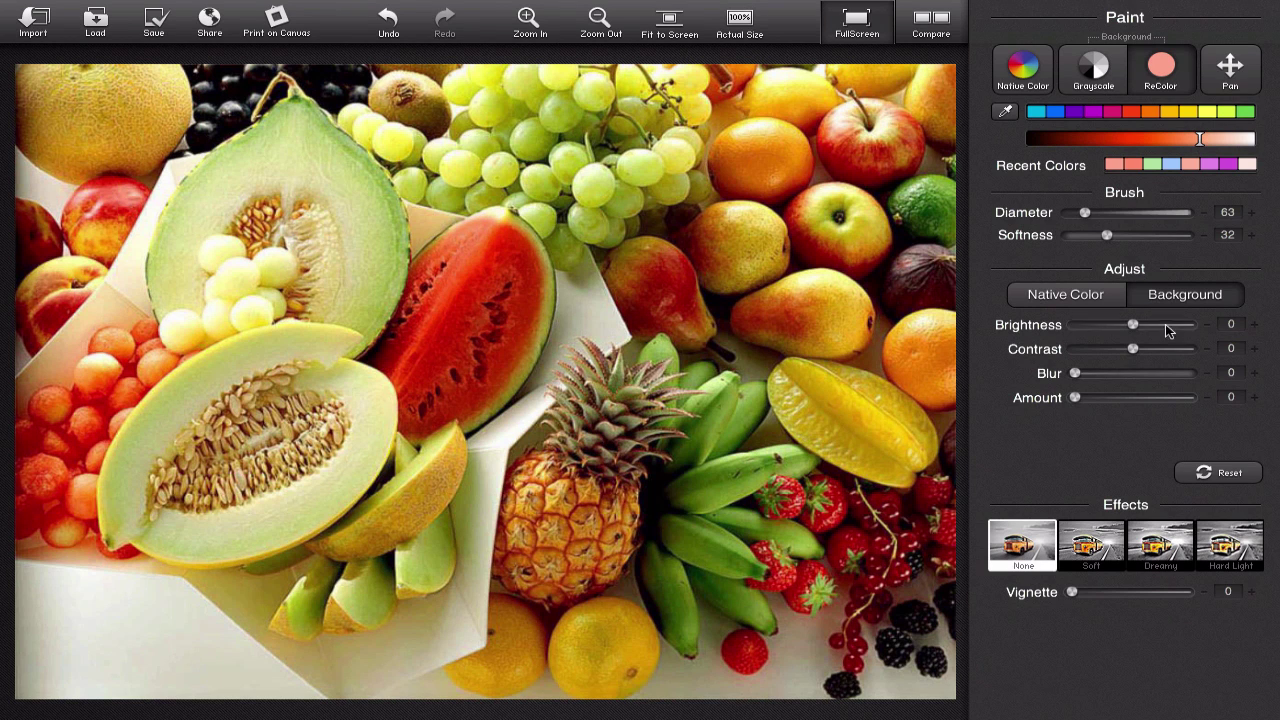
Turn the background effect back up and paint the tinted watermelon gray
drag(1075, 397, 1192, 400)
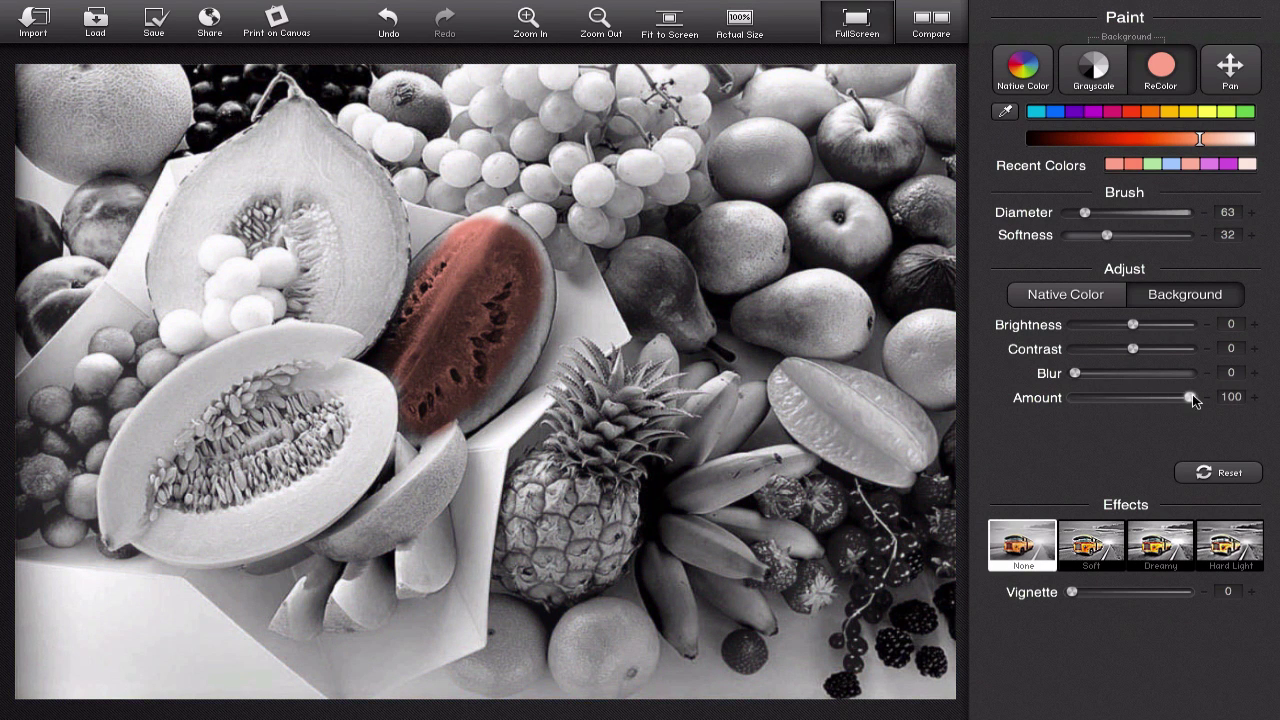
click(1078, 84)
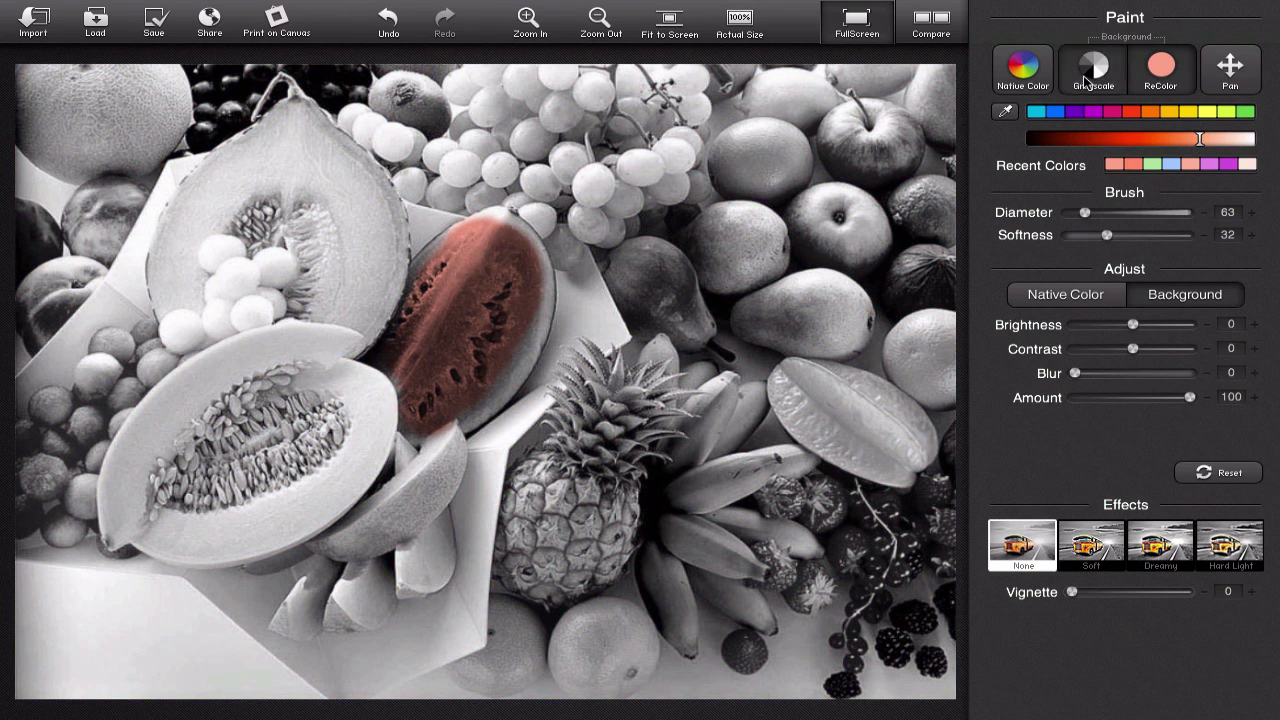
mouse_move(469, 231)
mouse_down()
mouse_move(402, 342)
mouse_move(383, 448)
mouse_move(539, 233)
mouse_move(498, 374)
mouse_move(508, 225)
mouse_move(436, 328)
mouse_up()
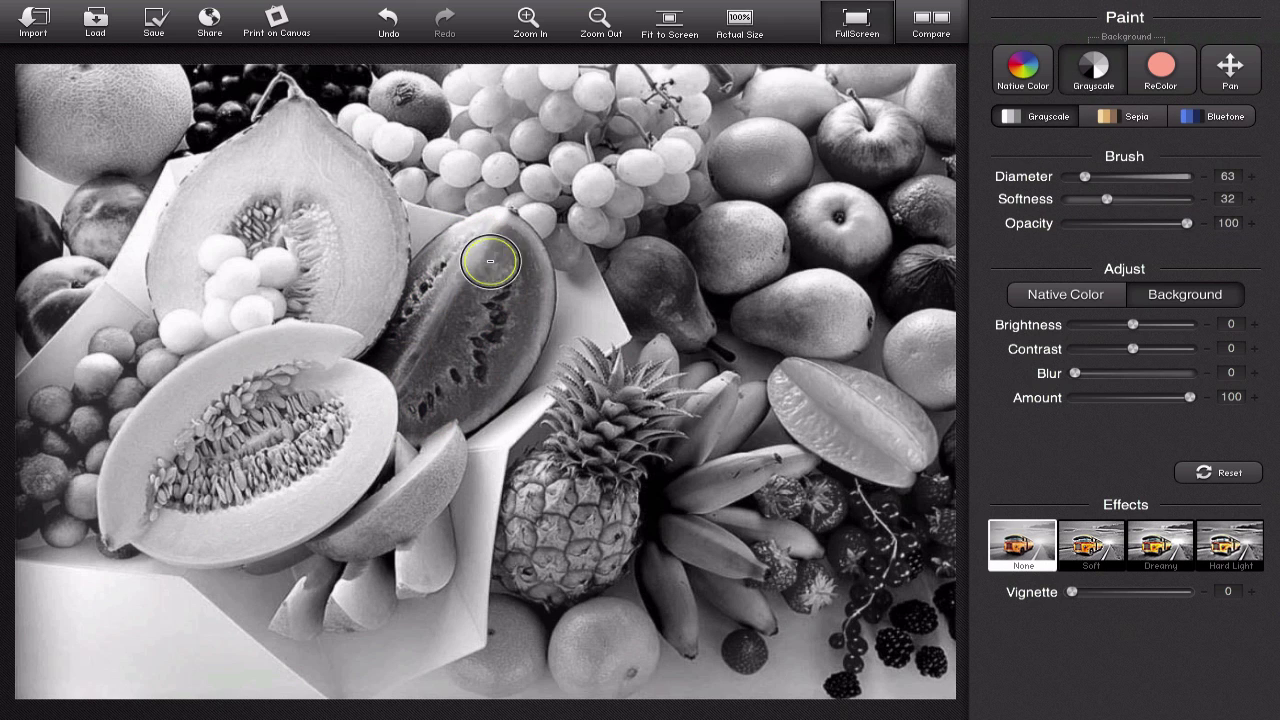
Restore the watermelon's native colour, finishing the upper-left rind with a diameter-33 brush
click(1034, 77)
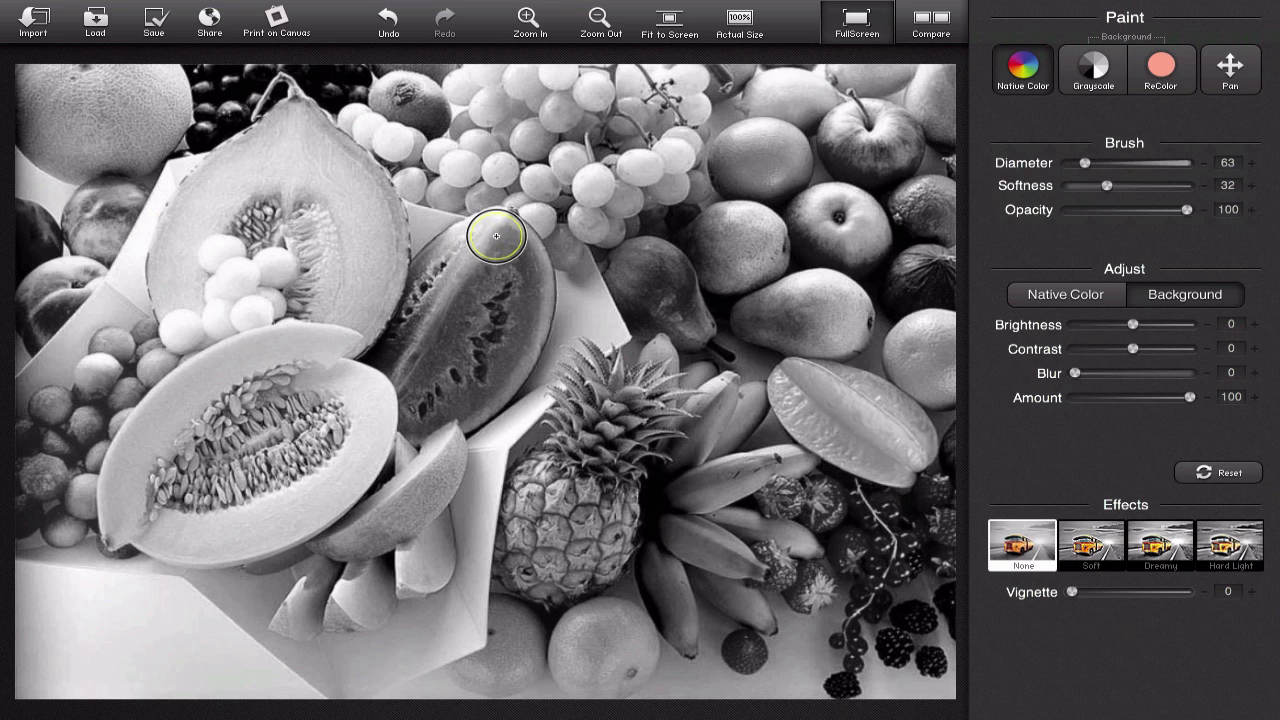
mouse_move(496, 236)
mouse_down()
mouse_move(517, 277)
mouse_move(517, 323)
mouse_move(500, 361)
mouse_move(439, 401)
mouse_move(419, 392)
mouse_move(409, 353)
mouse_move(457, 251)
mouse_move(491, 234)
mouse_move(450, 375)
mouse_up()
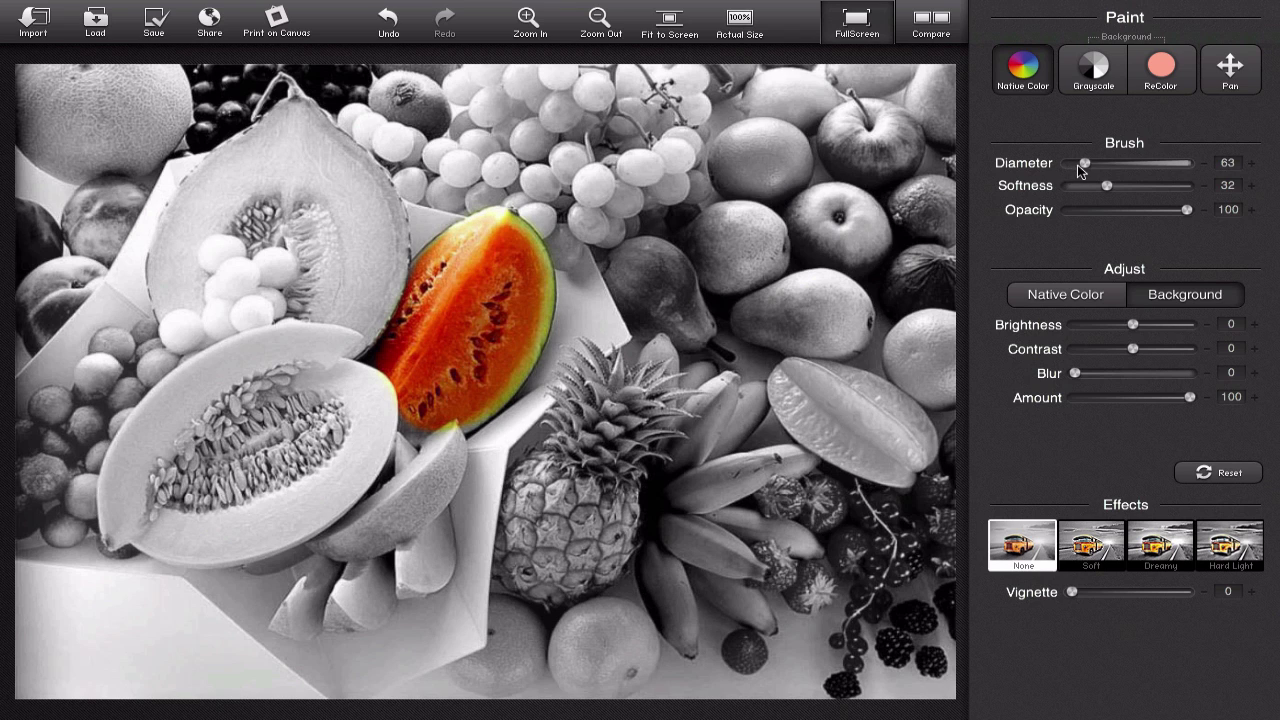
drag(1078, 163, 1075, 163)
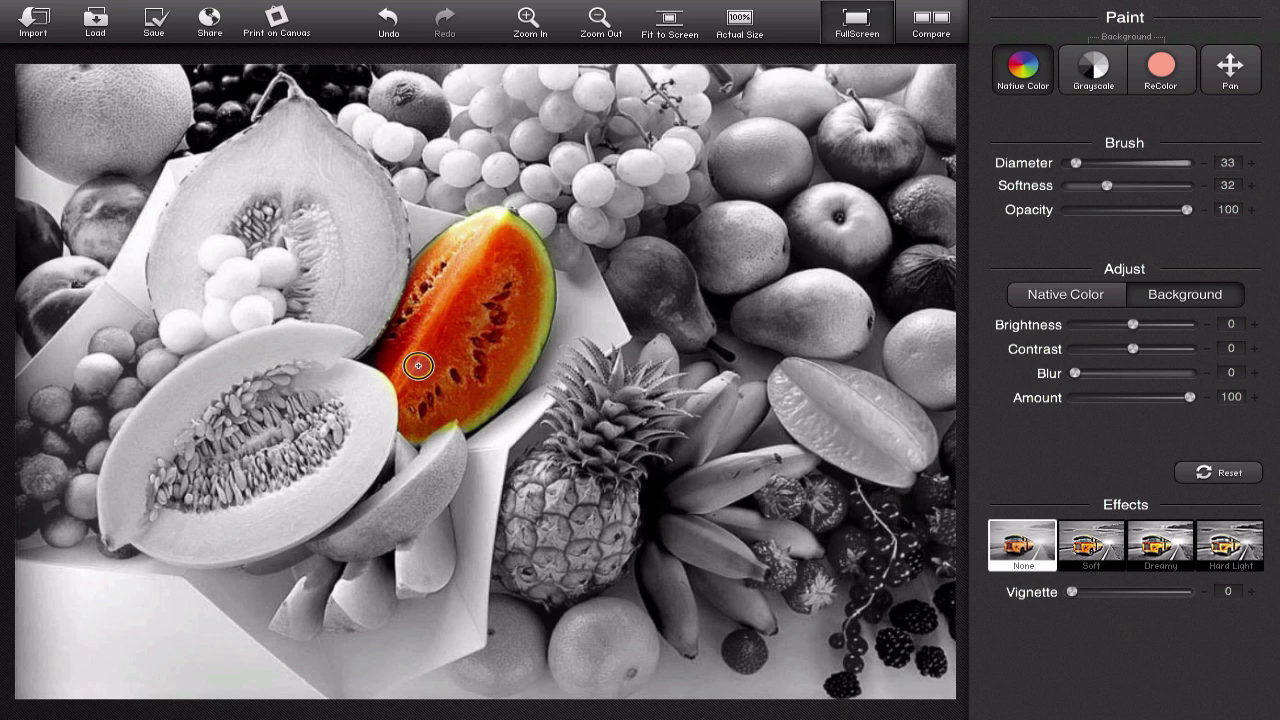
mouse_move(446, 245)
mouse_down()
mouse_move(424, 267)
mouse_move(503, 218)
mouse_move(486, 224)
mouse_up()
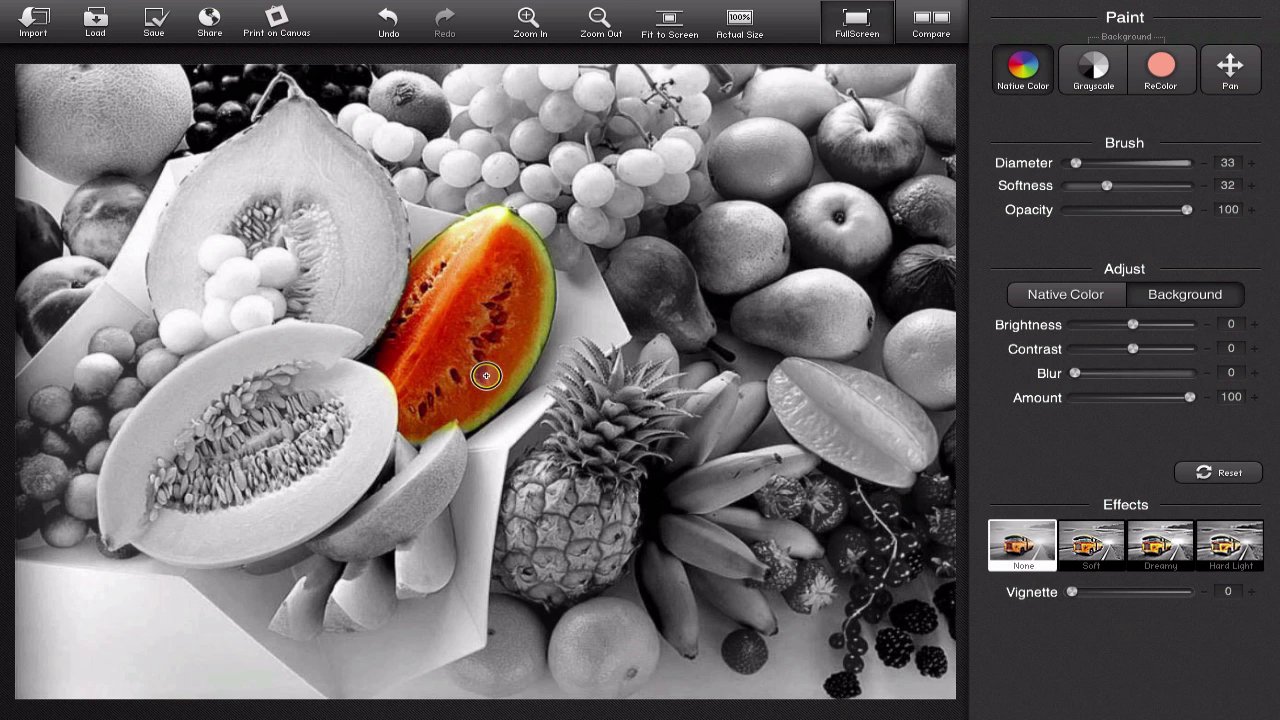
Check the before/after view, then lower the Background Amount from 100 to 78
click(939, 27)
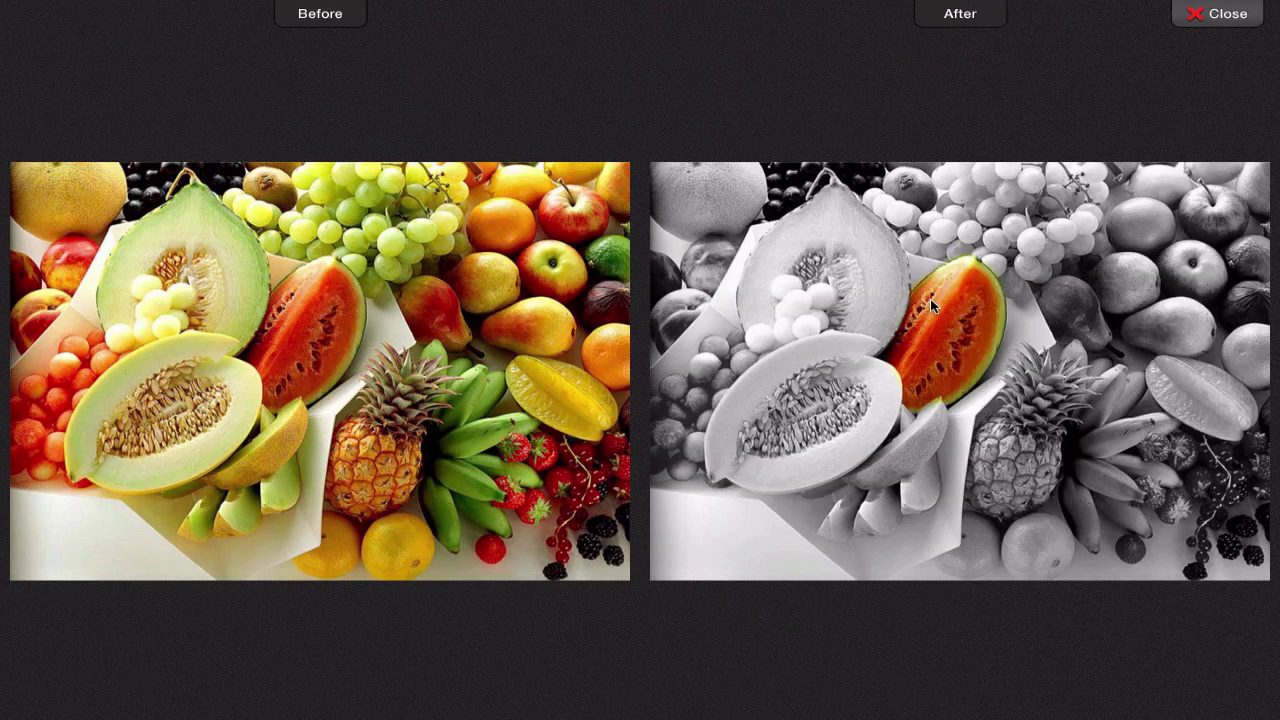
click(1212, 14)
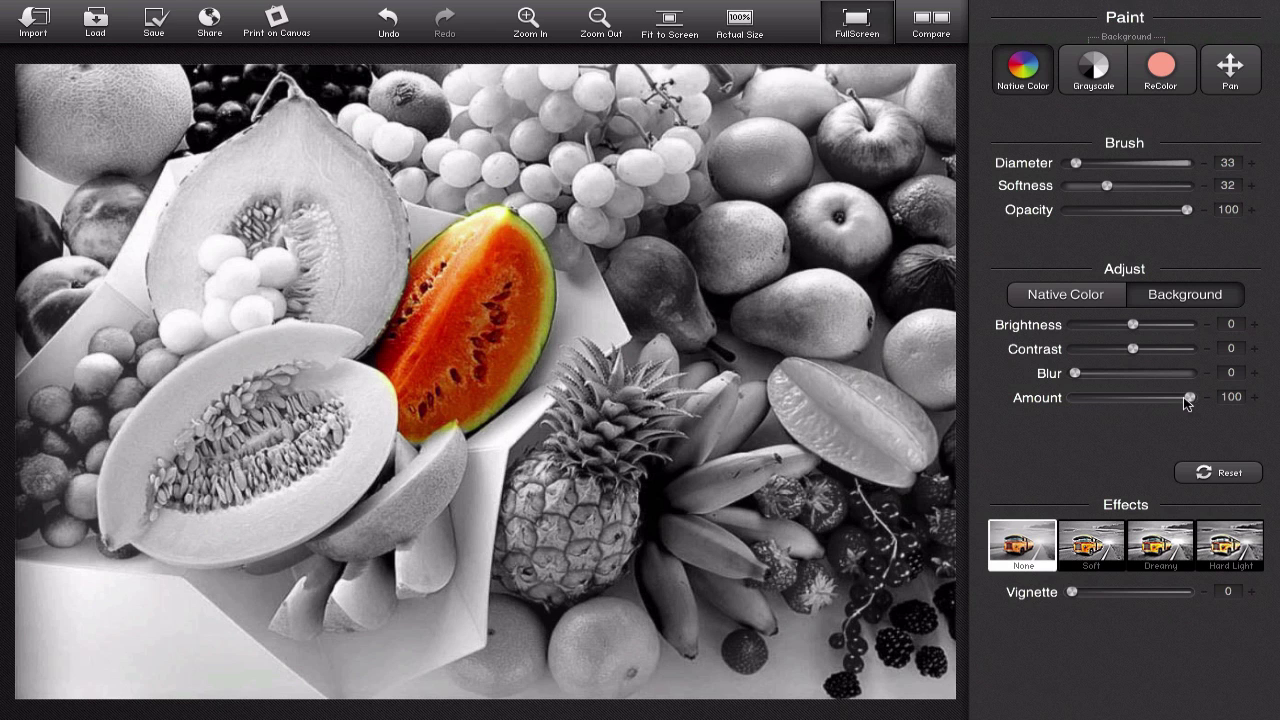
mouse_move(1189, 398)
mouse_down()
mouse_move(1143, 398)
mouse_move(1187, 399)
mouse_up()
mouse_move(1171, 399)
mouse_down()
mouse_move(1067, 421)
mouse_move(1166, 418)
mouse_up()
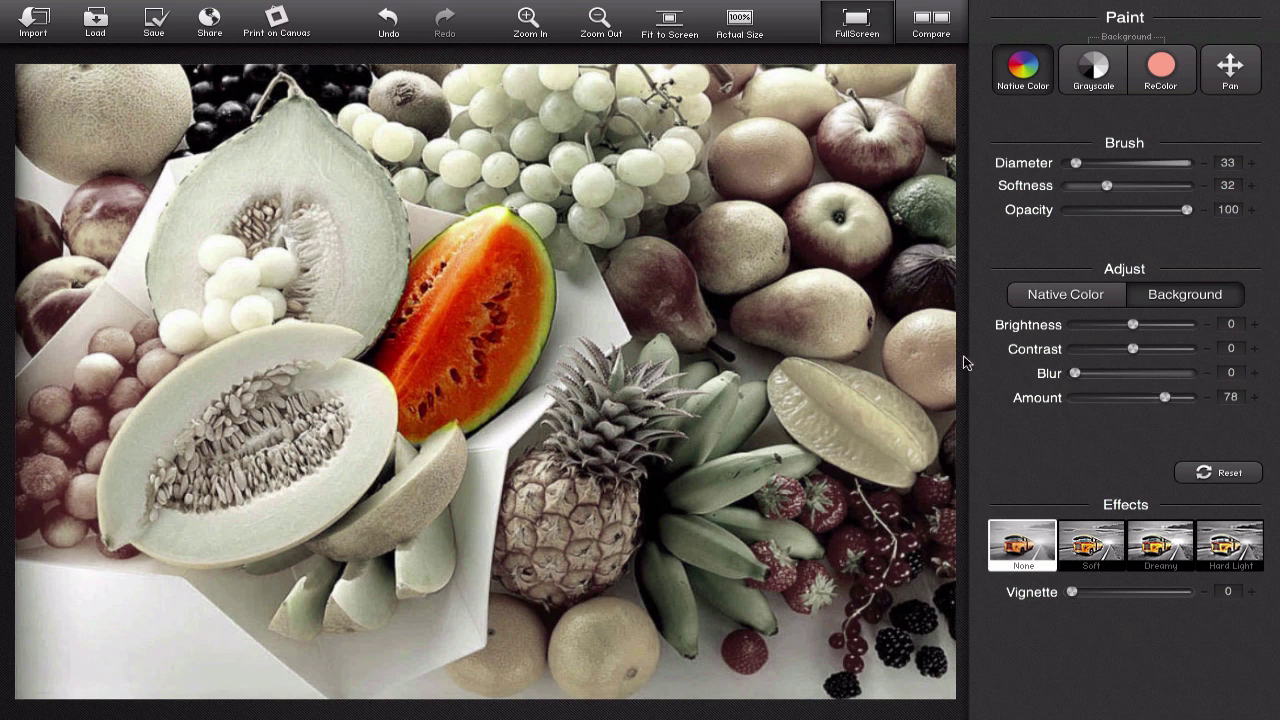
Compare the tinted result, drag Background Amount to 0, and re-check the full-colour comparison
click(941, 34)
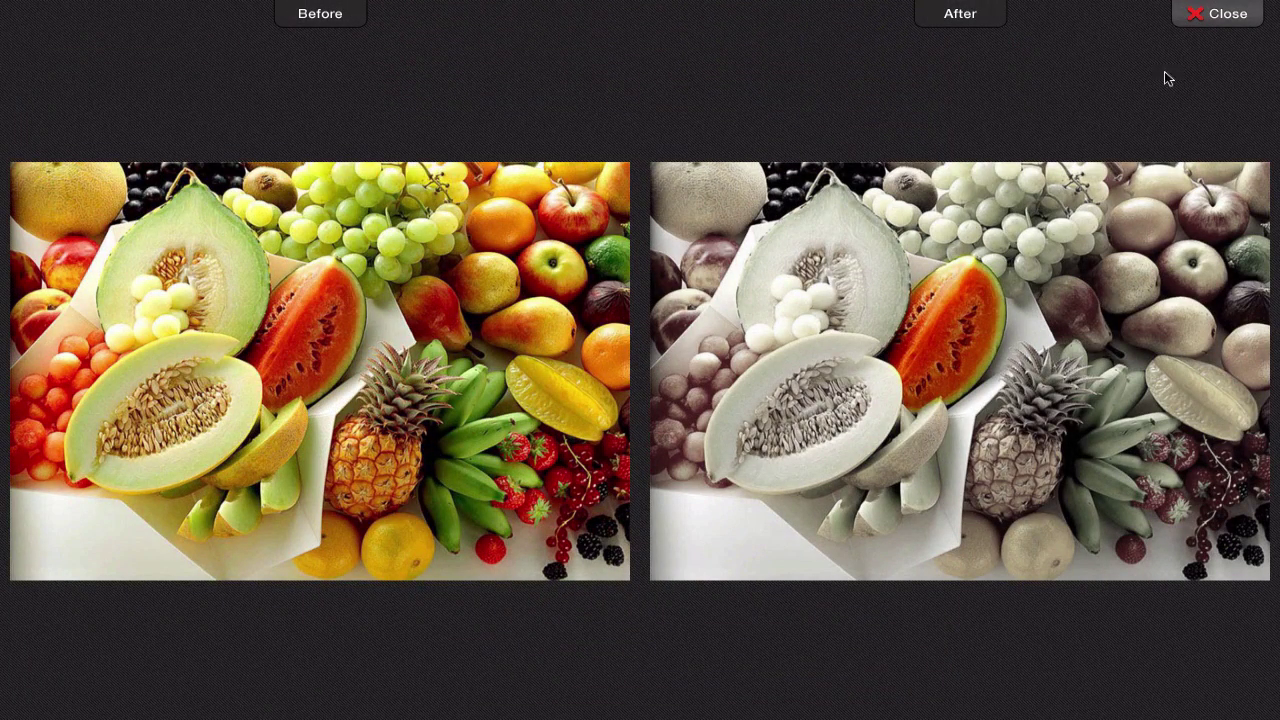
click(1203, 13)
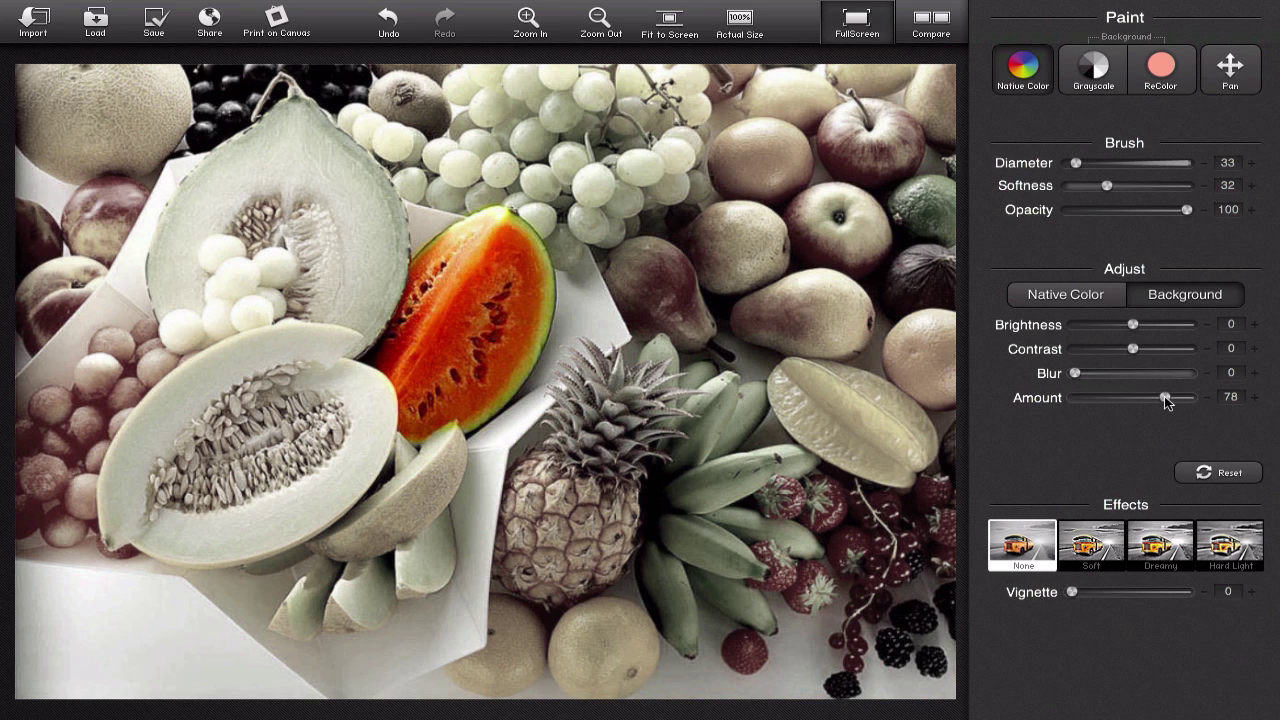
drag(1133, 405, 1066, 410)
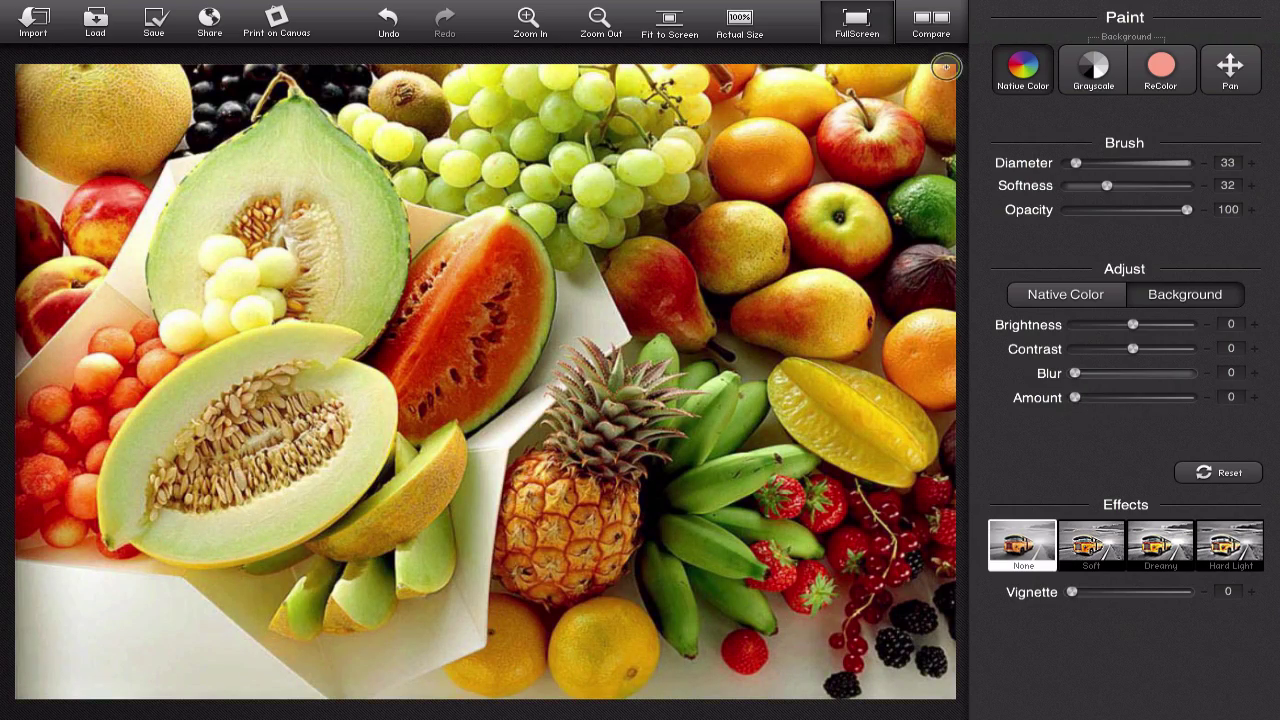
click(940, 30)
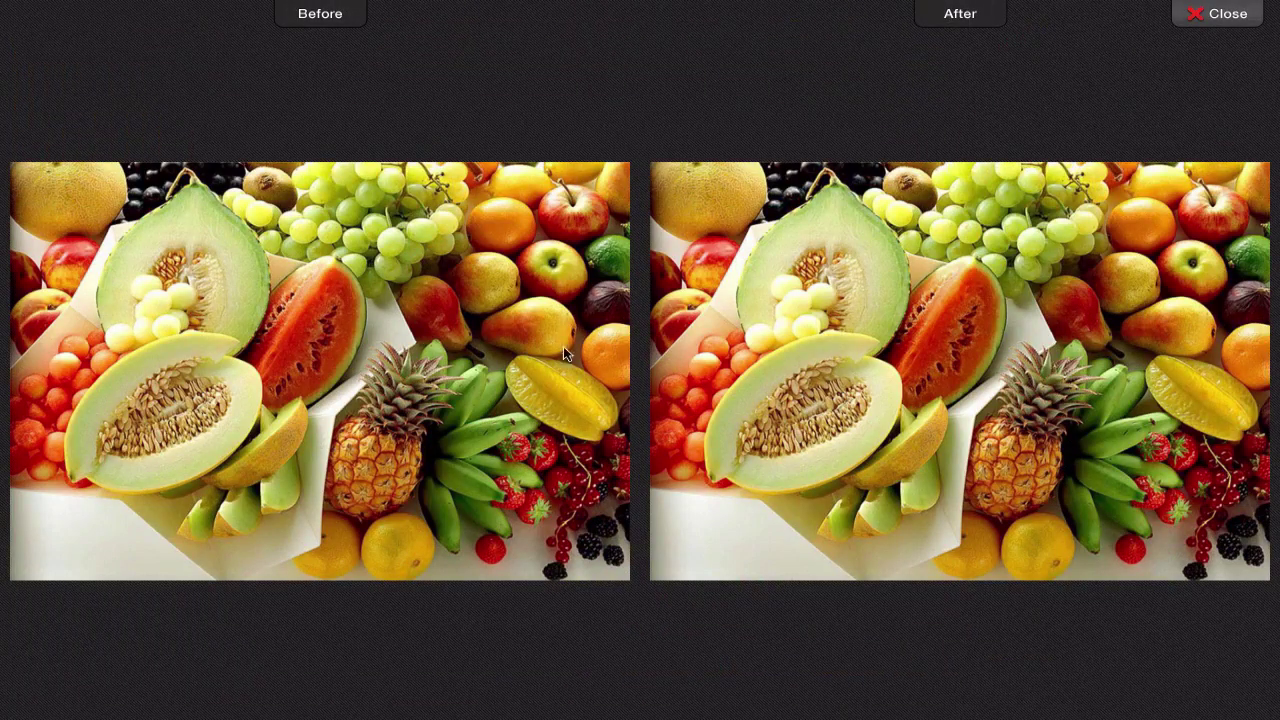
click(1195, 16)
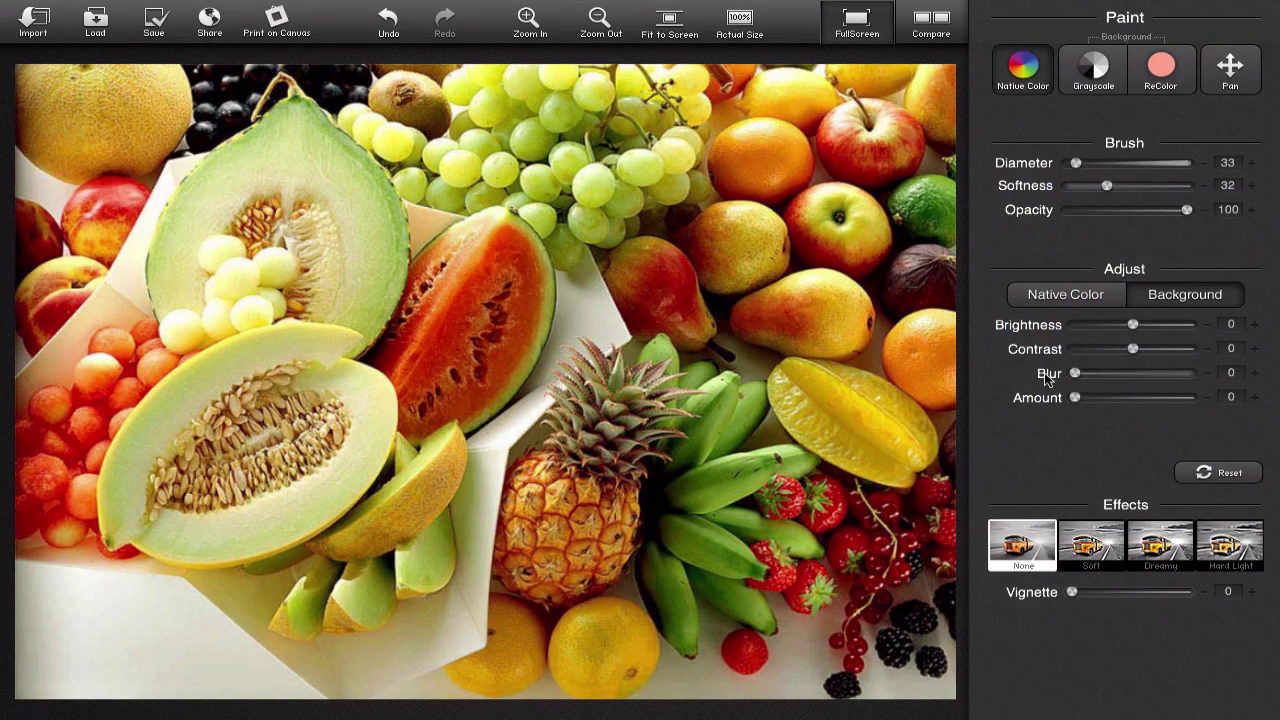
Under Background adjustments, raise the Blur to 28 behind the watermelon
click(1063, 296)
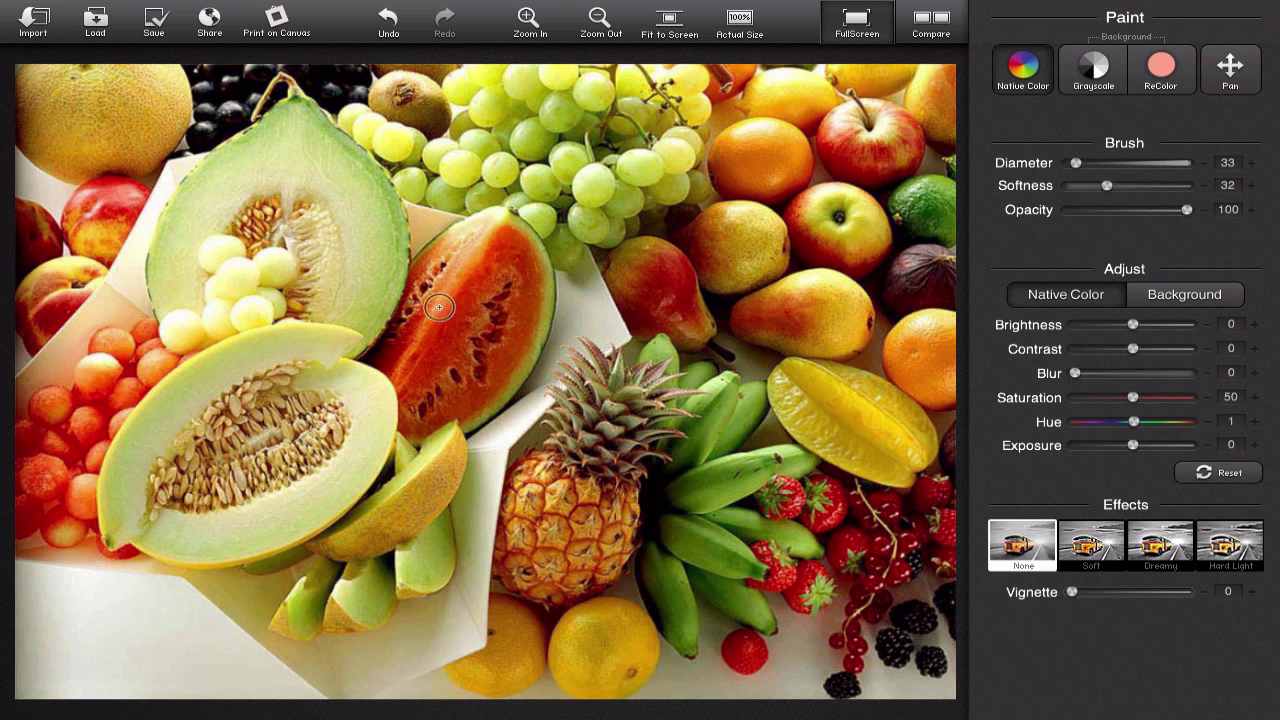
click(1204, 303)
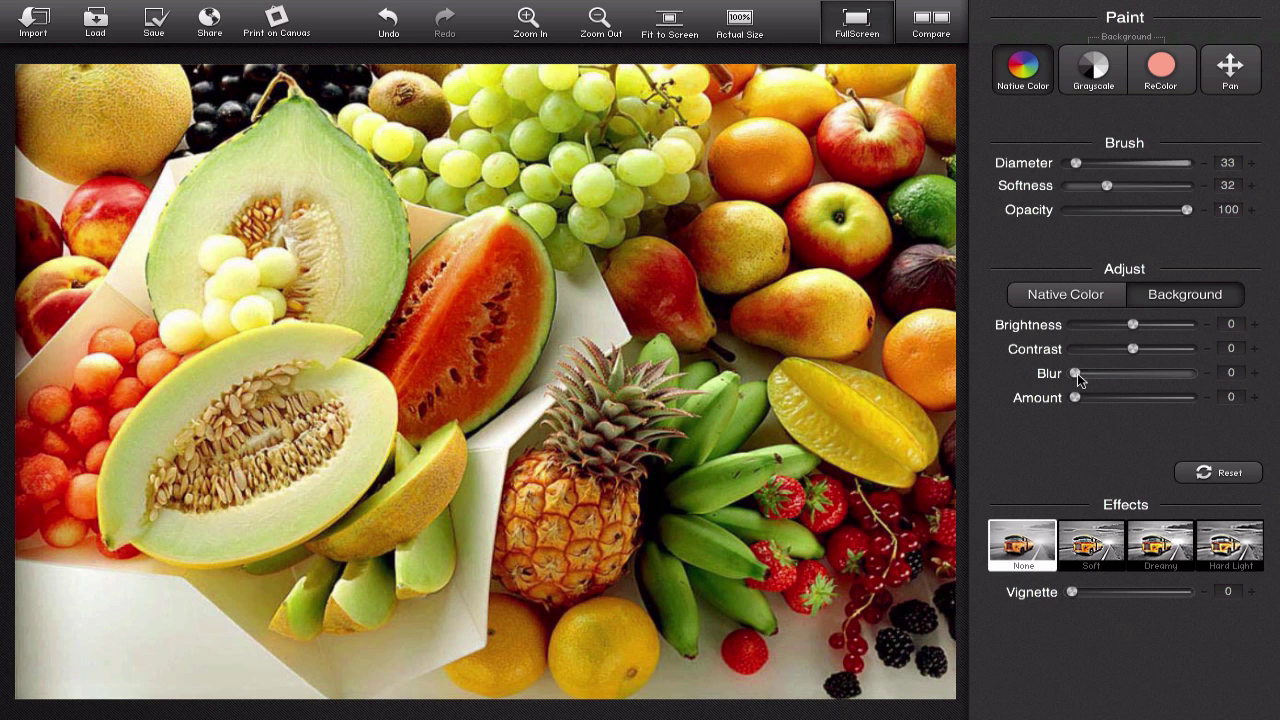
drag(1076, 374, 1086, 374)
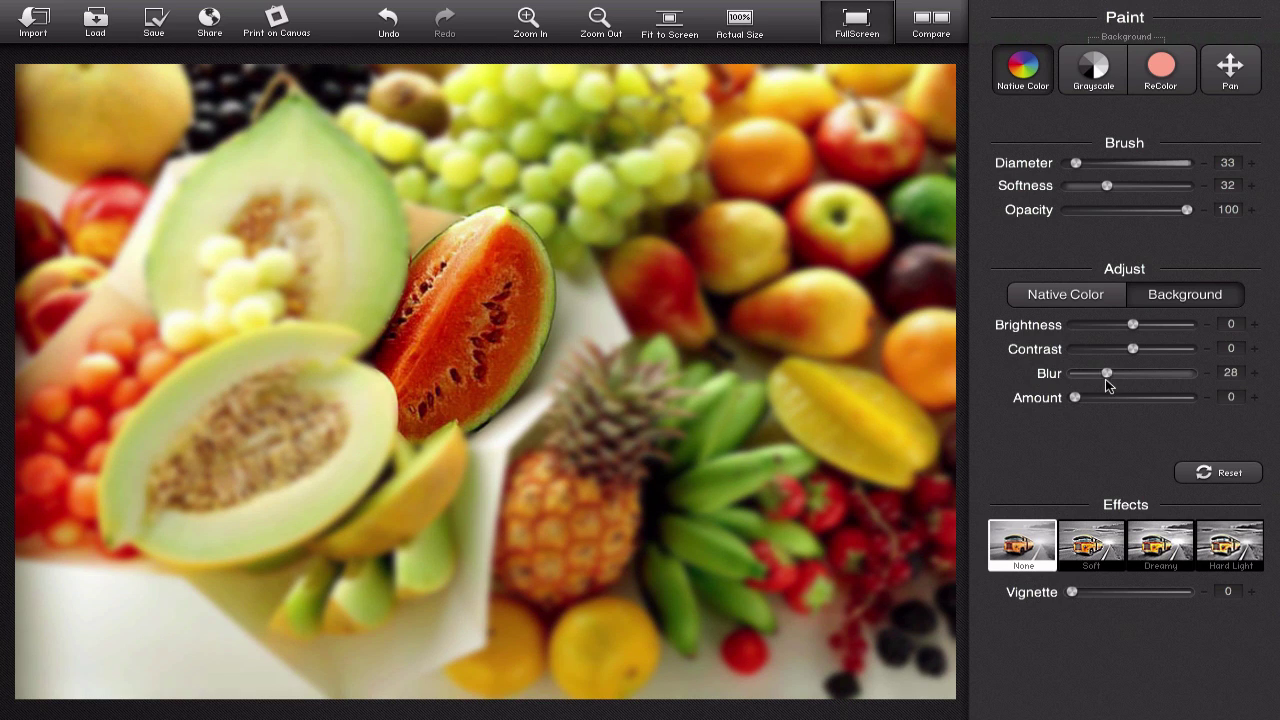
click(927, 26)
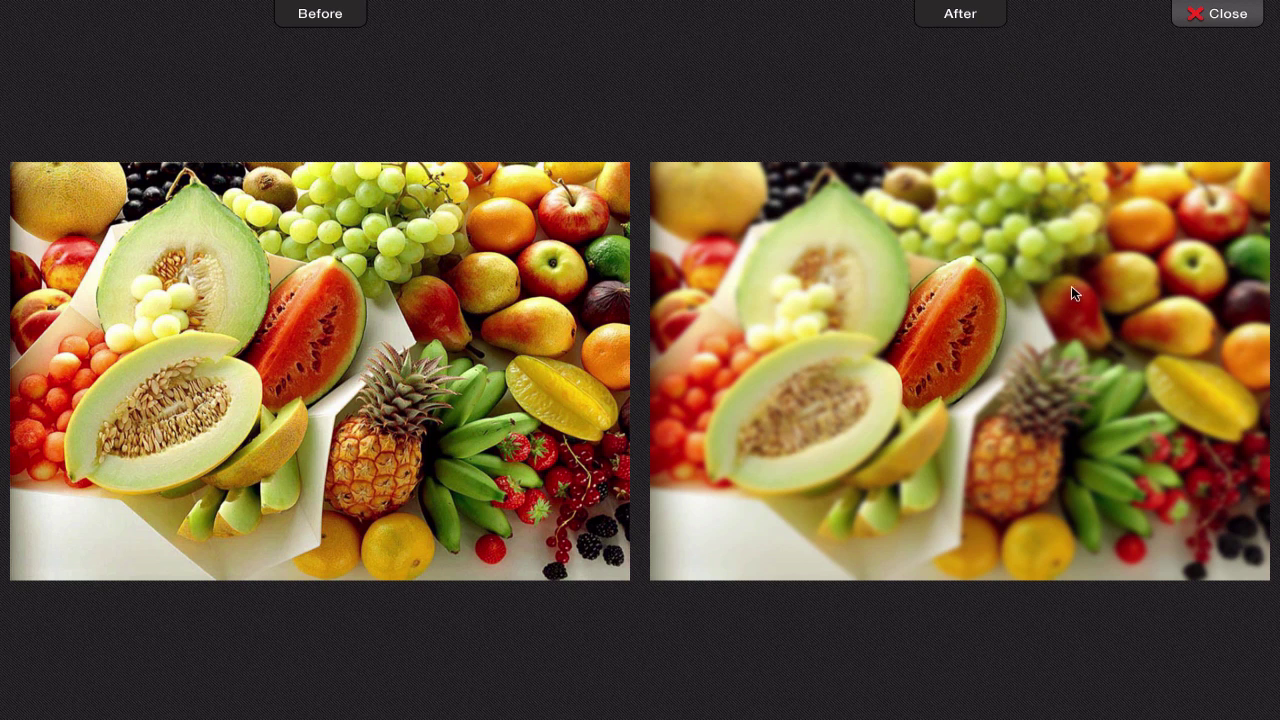
click(1201, 16)
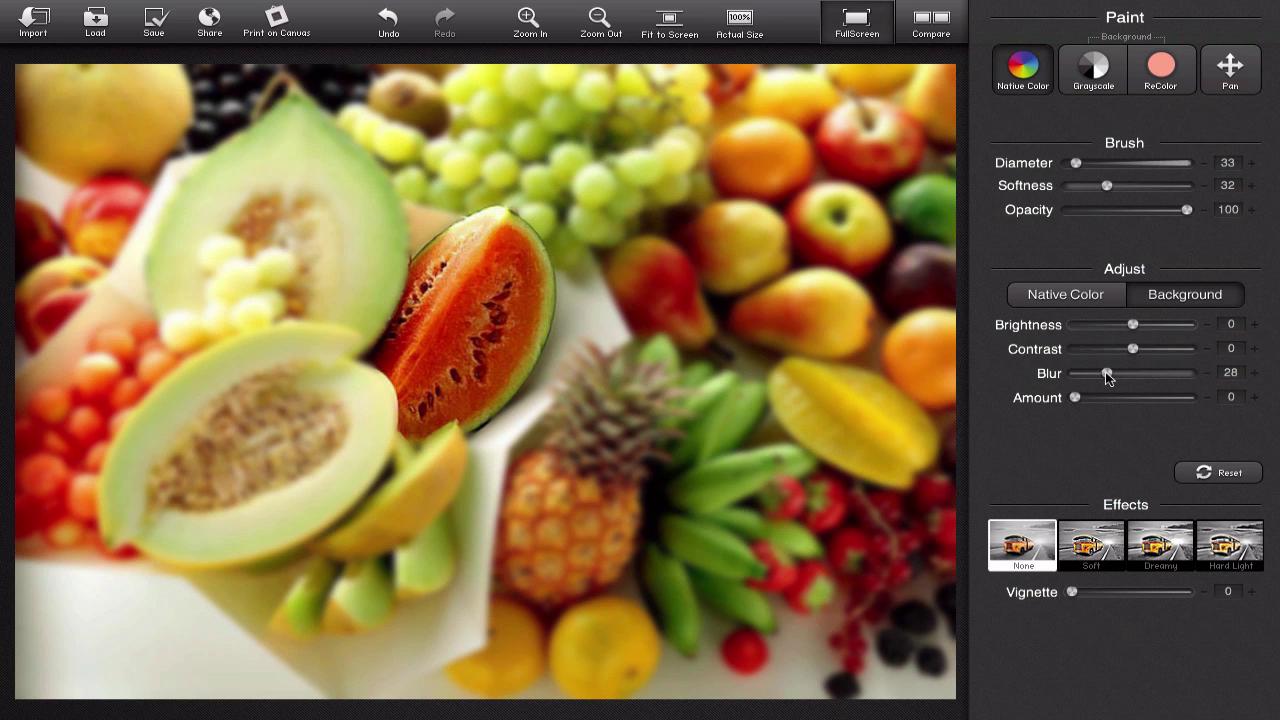
Exit full-screen mode to show the Soccer.jpg example with the blue-jersey boy in colour
click(859, 40)
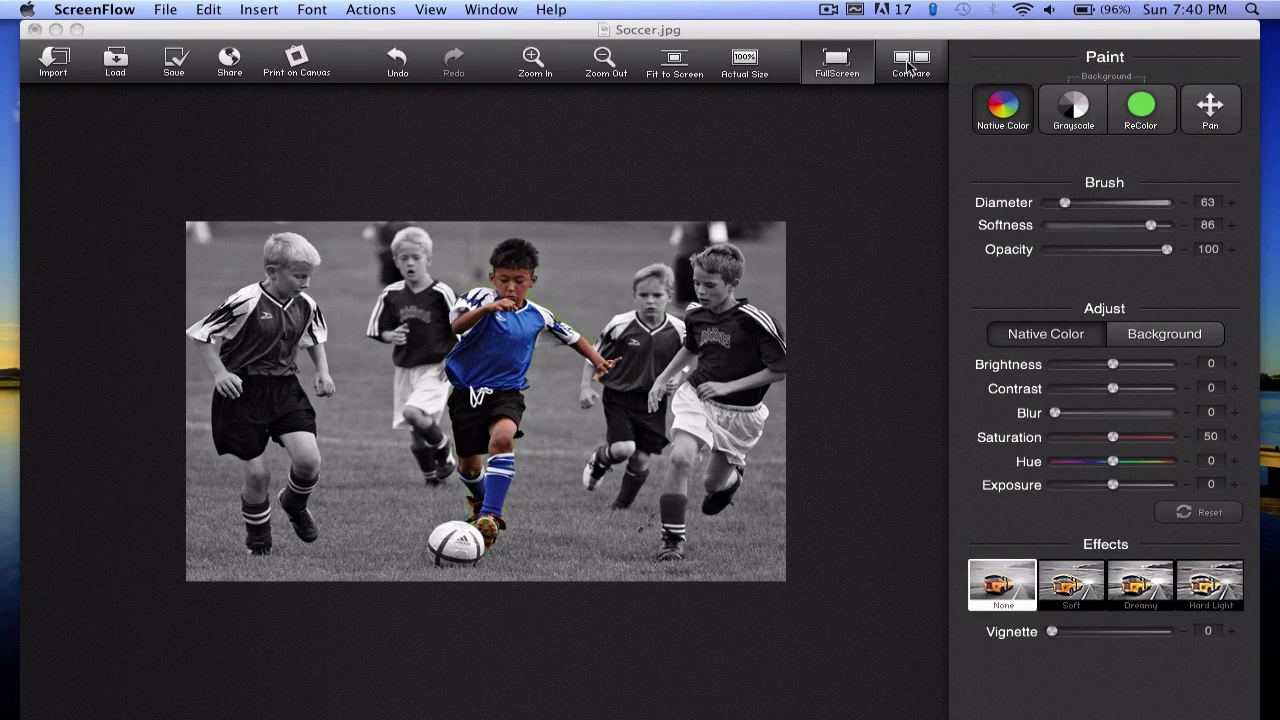
View the Soccer.jpg before/after comparison, then close it
click(907, 67)
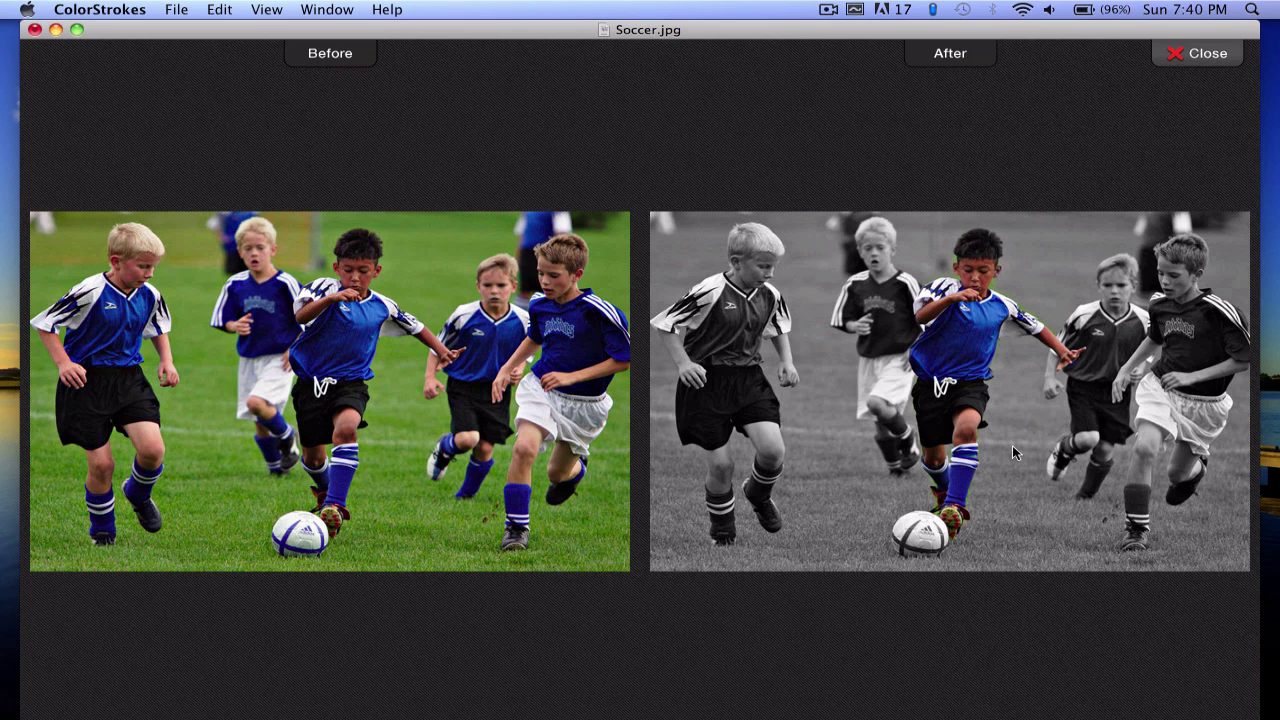
click(1196, 53)
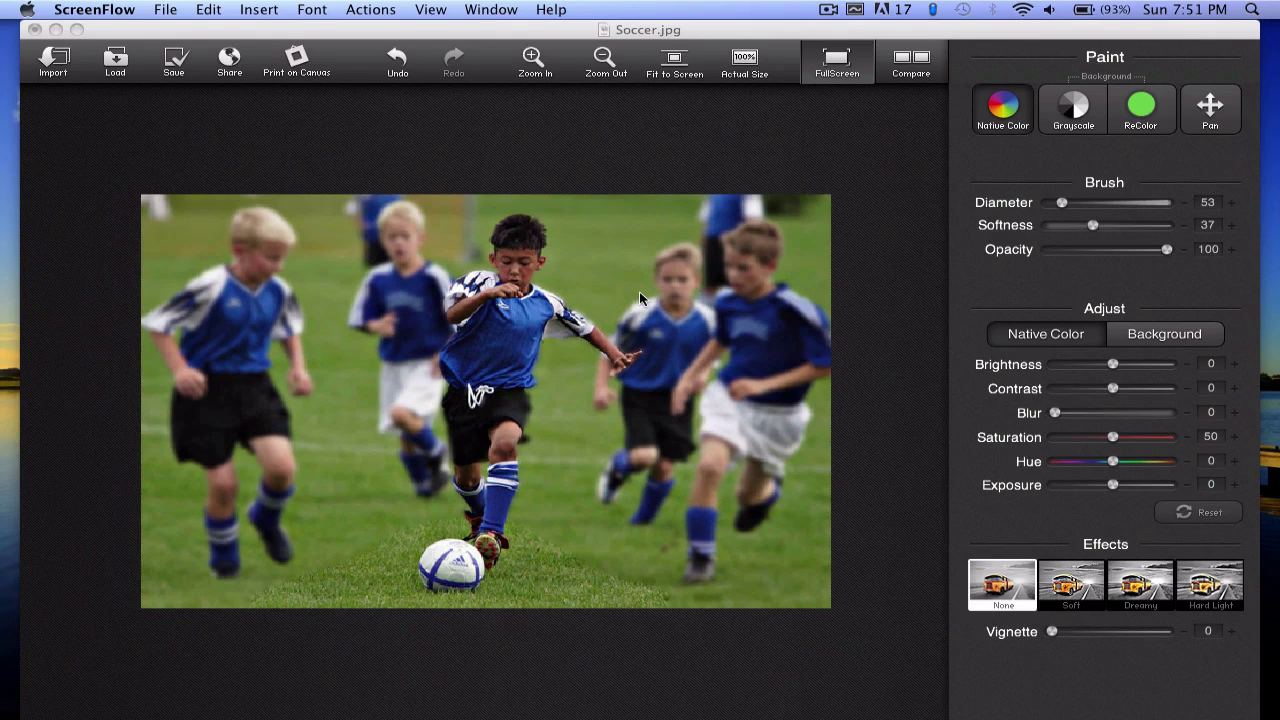
Zoom into the blurred-background soccer photo and review its before/after comparison
scroll(639, 291, up, 1)
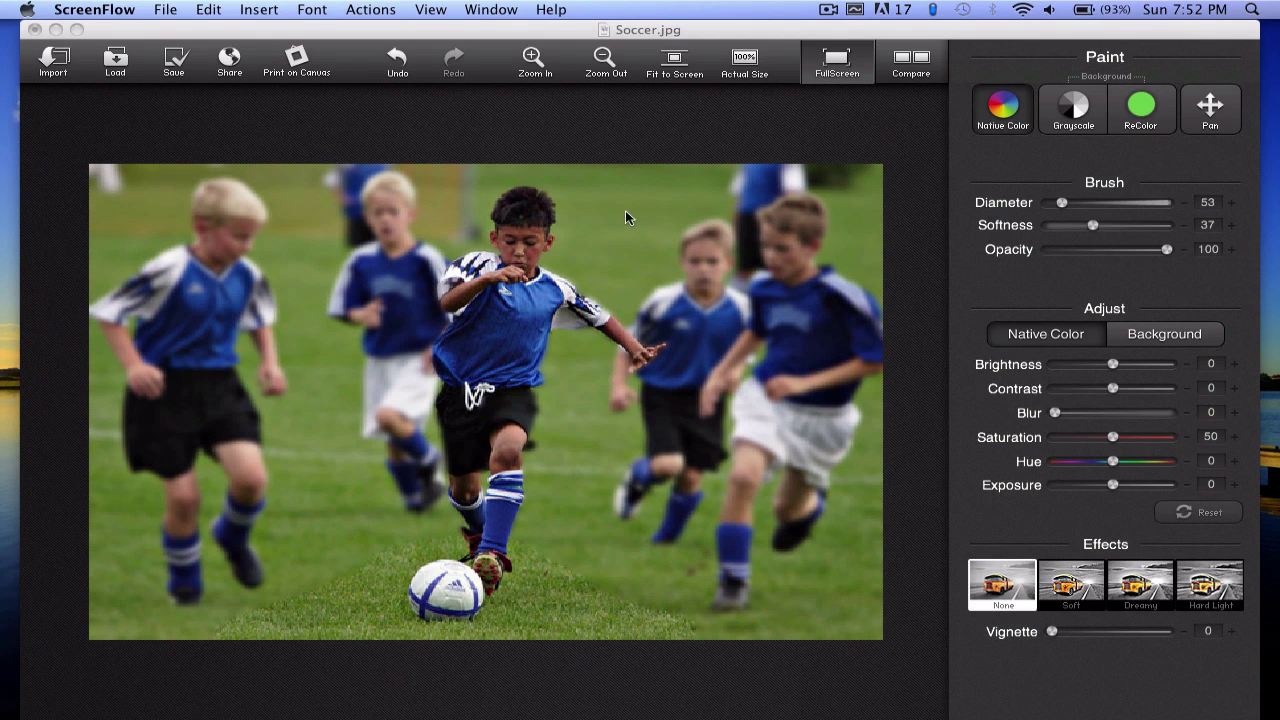
click(910, 68)
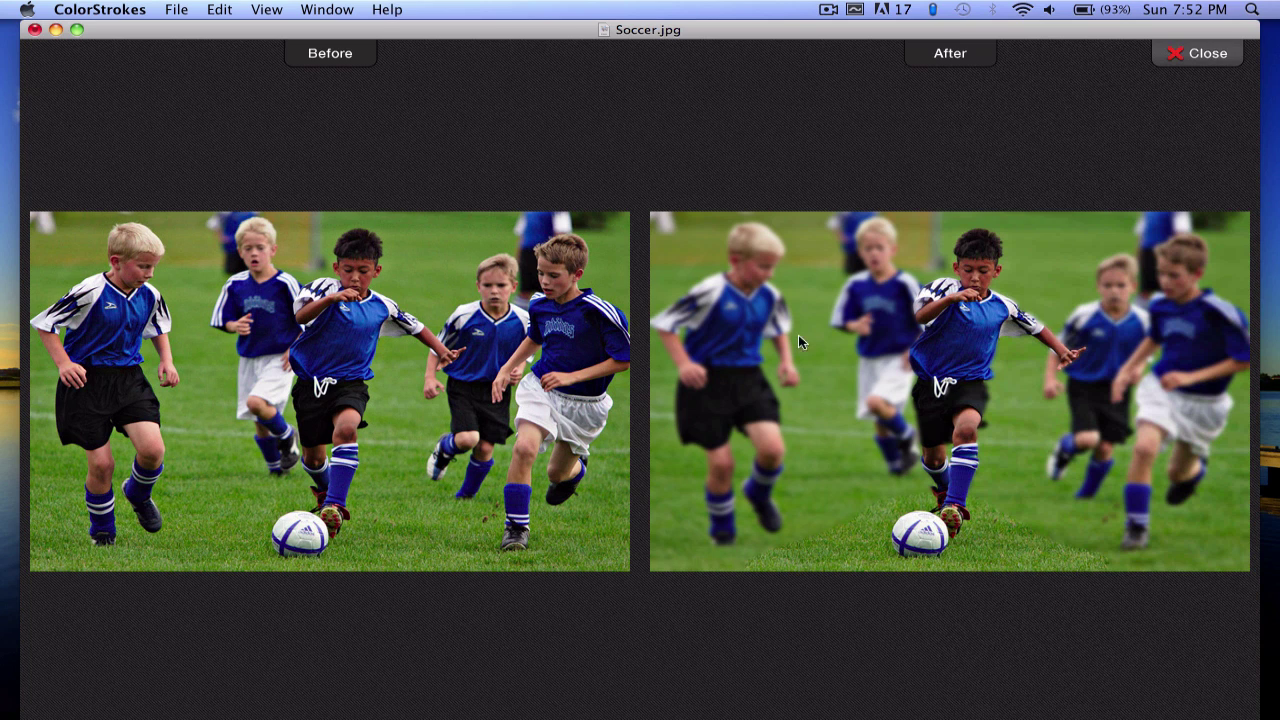
click(1177, 58)
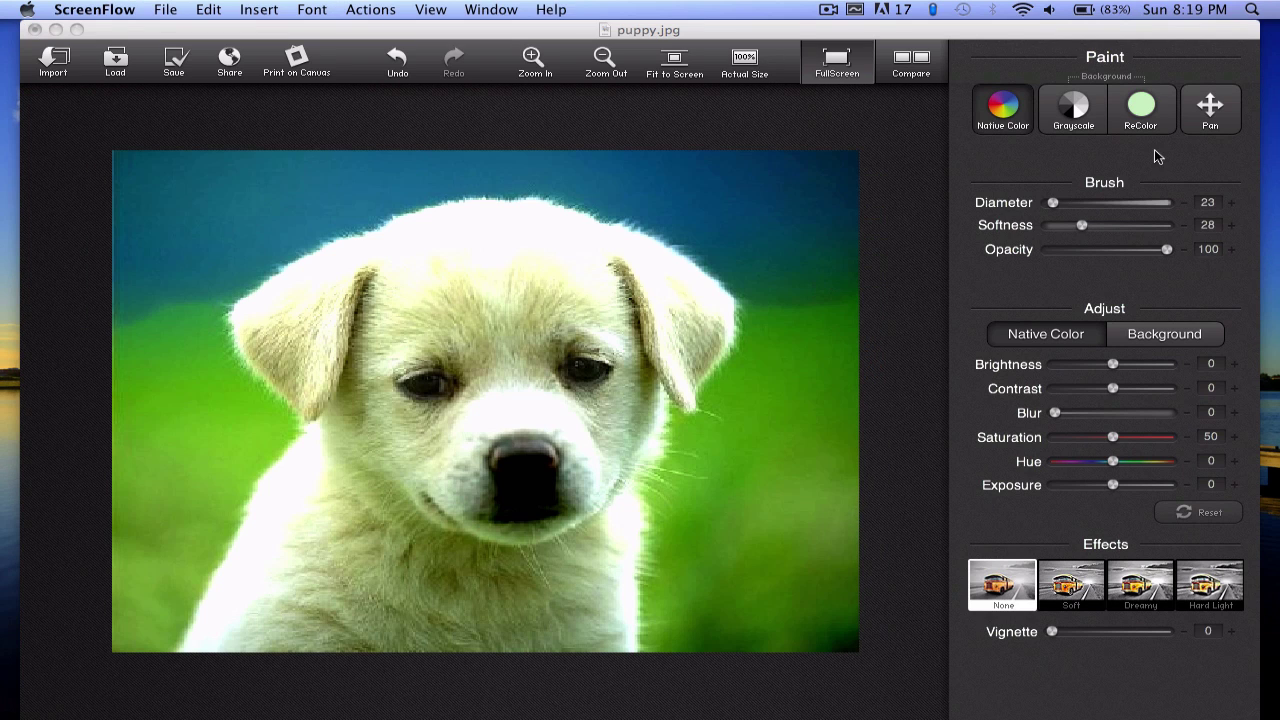
Bring up the ReColor palette, then view and close the puppy before/after comparison
click(1141, 113)
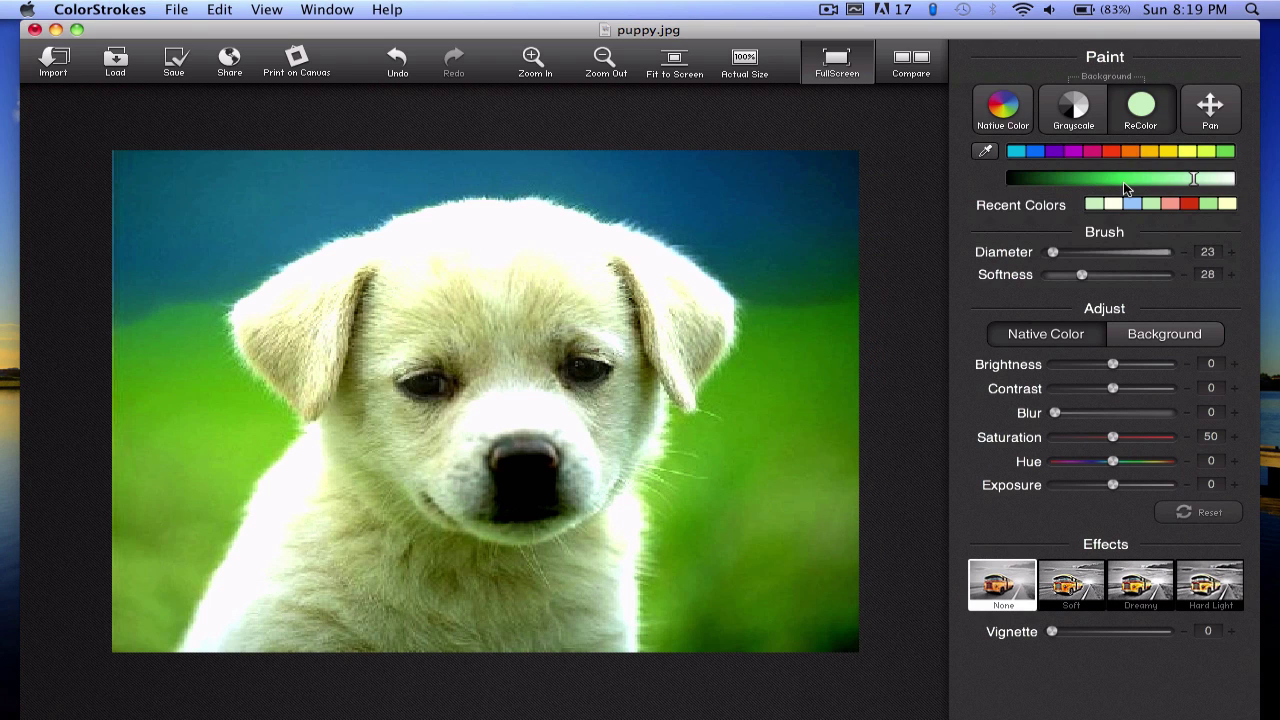
click(911, 65)
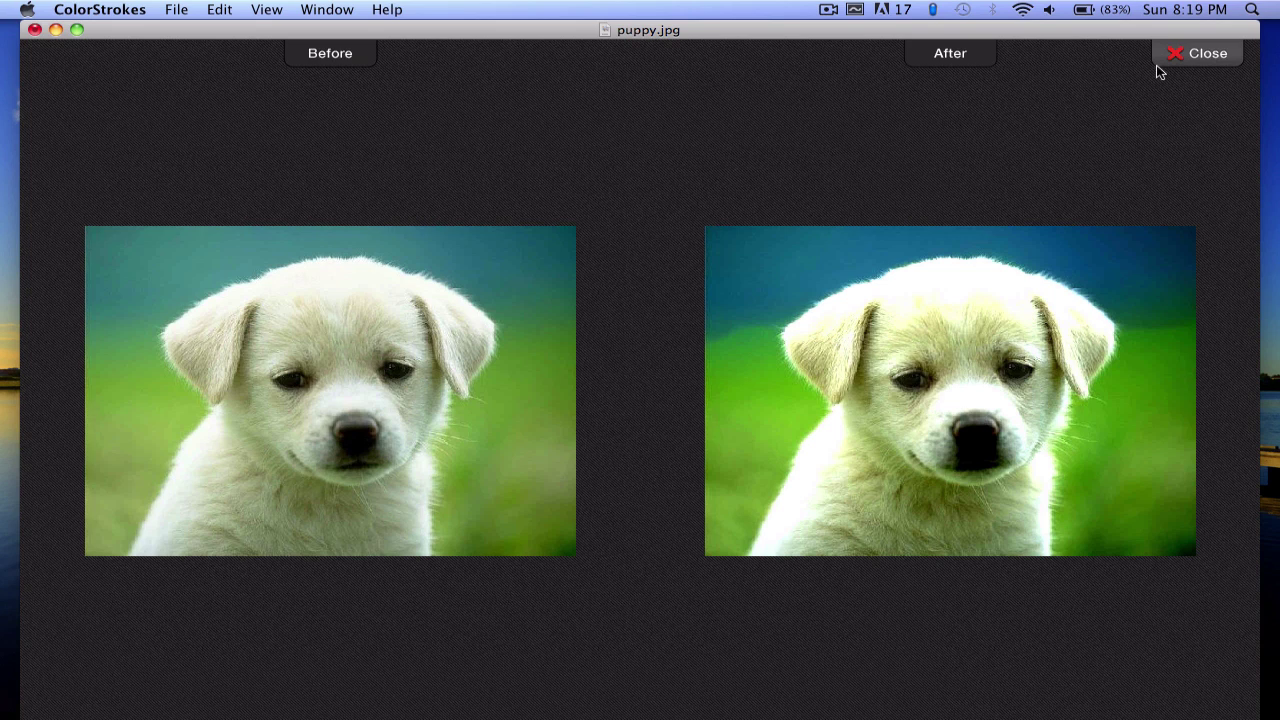
click(1181, 61)
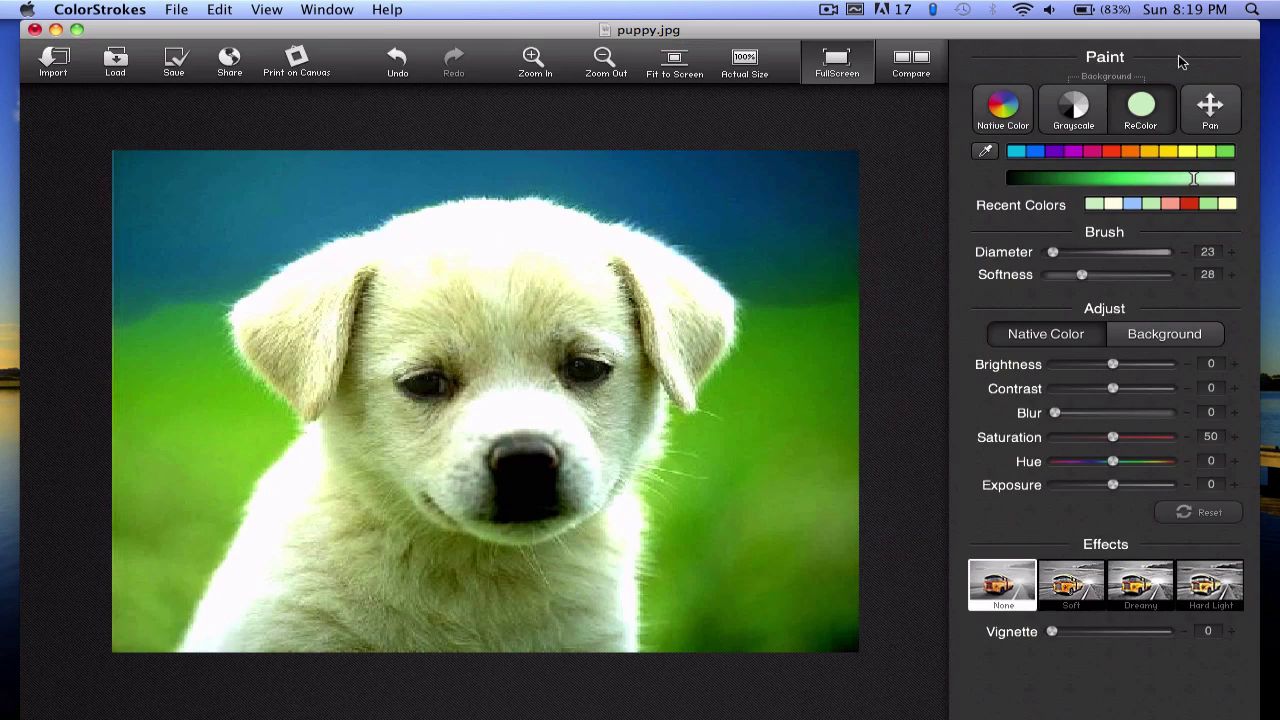